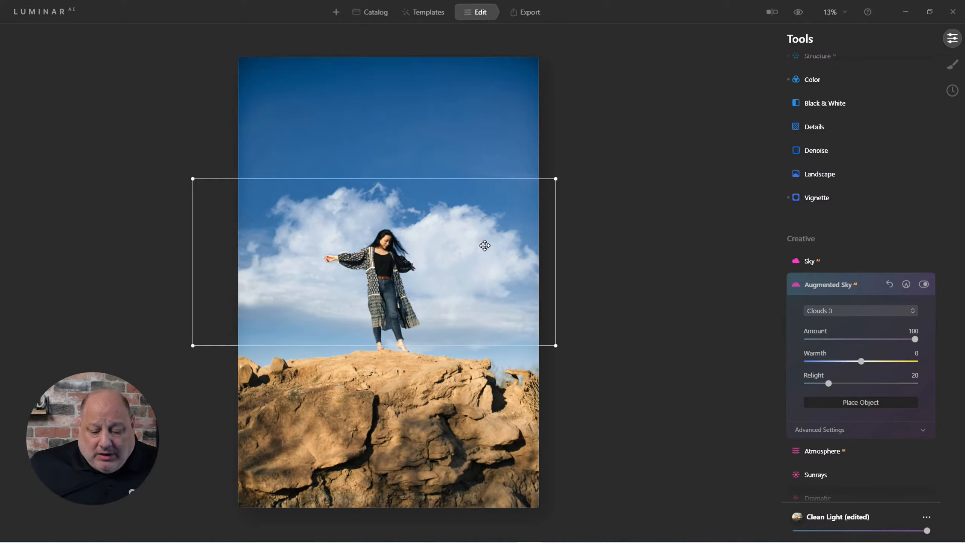
Step: Confirm the placement of the Clouds 3 object in the sky above the woman
key("Return")
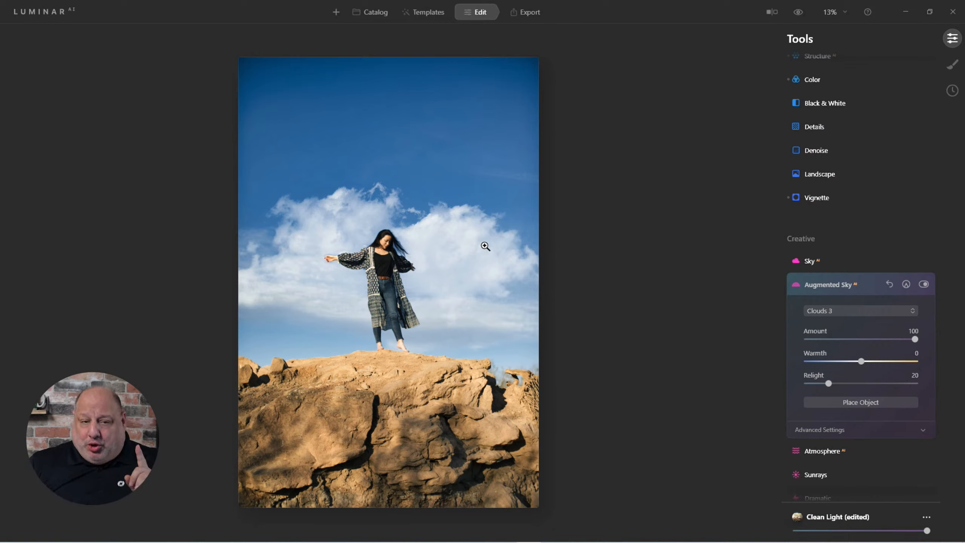
scroll(399, 287, "up", 3)
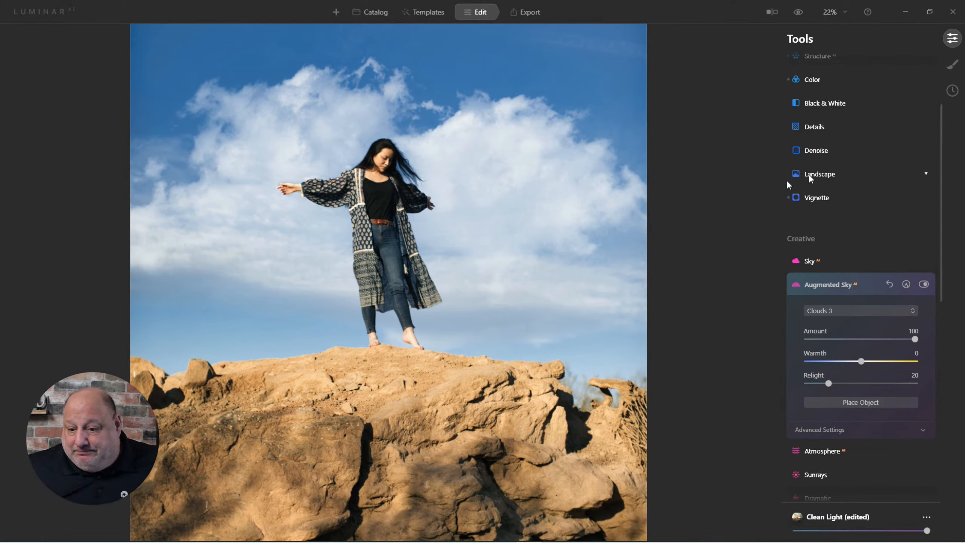
Step: Toggle the before/after preview to compare the original sky with the augmented clouds
left_click(800, 12)
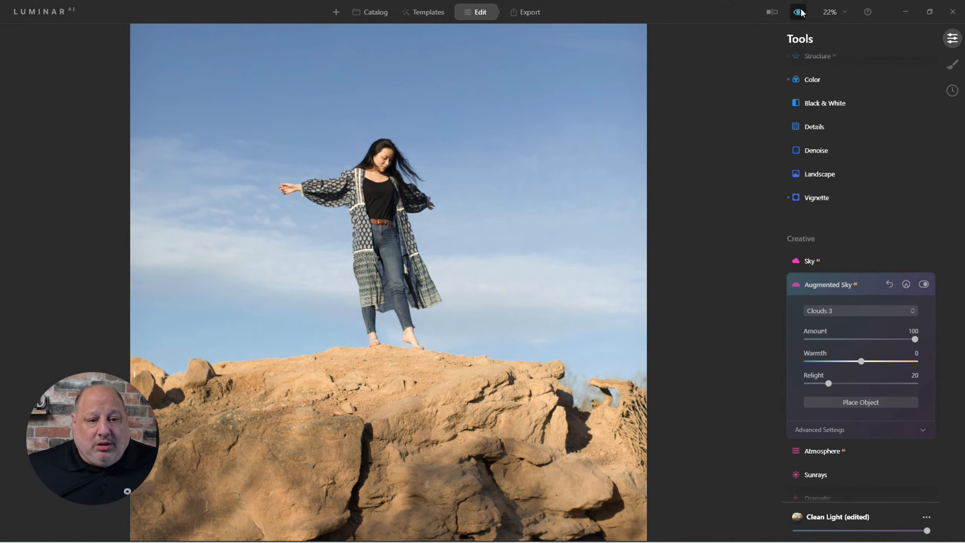
left_click(800, 12)
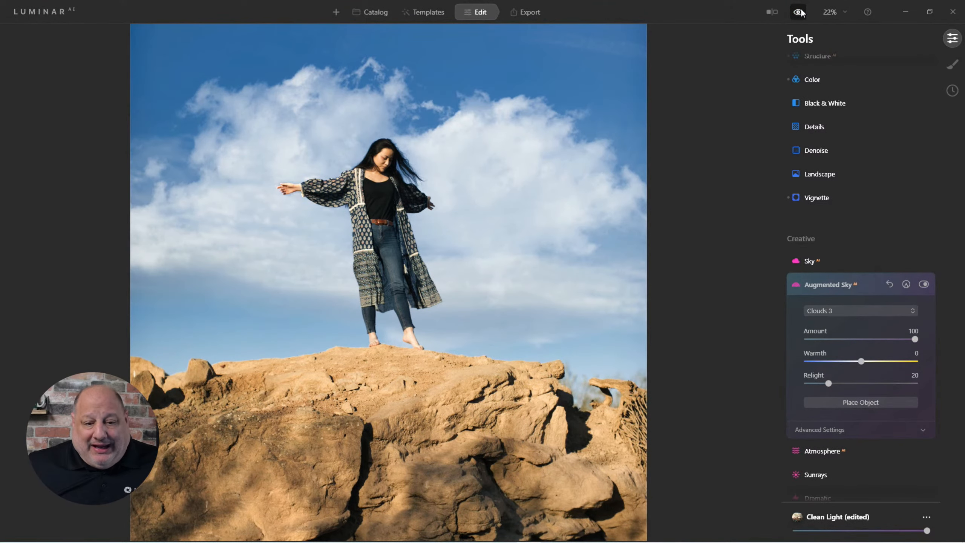
left_click(800, 12)
left_click(800, 12)
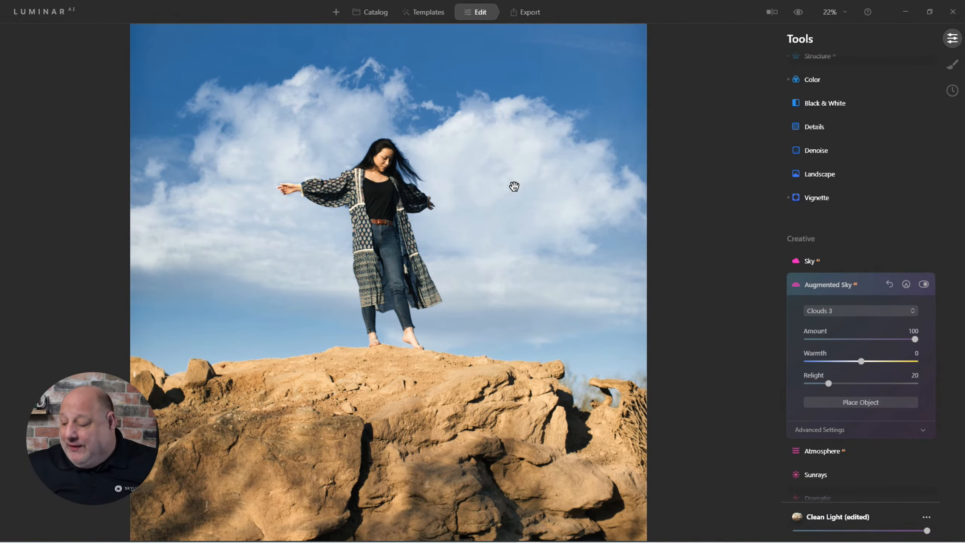
key("ctrl+equal")
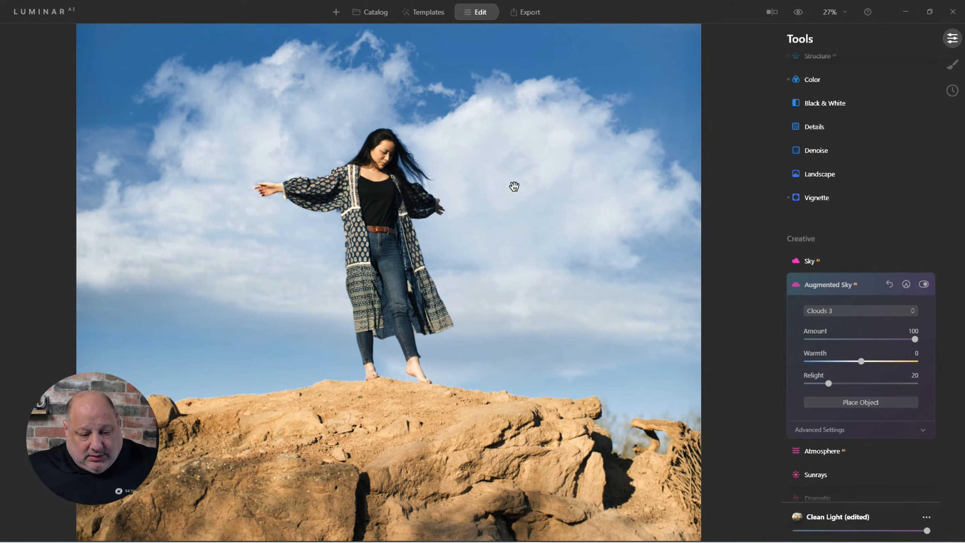
Step: Return to the catalog and open the Portrait folder inside the Coffee Break folder
key("g")
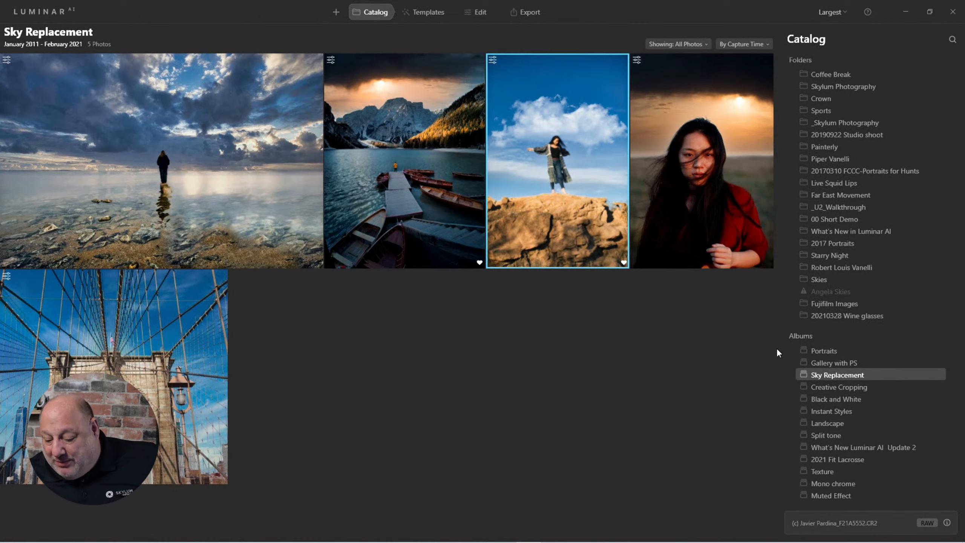
left_click(823, 350)
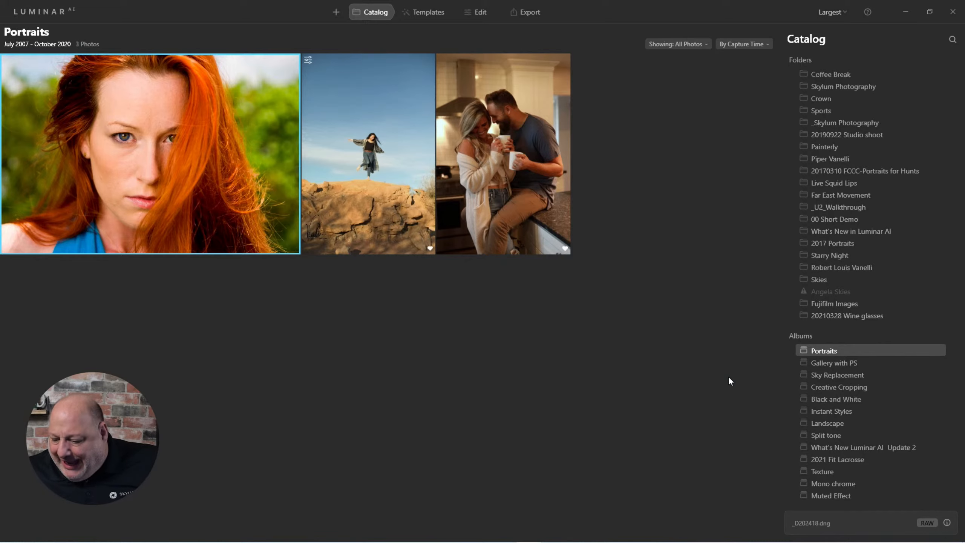
scroll(787, 237, "up", 2)
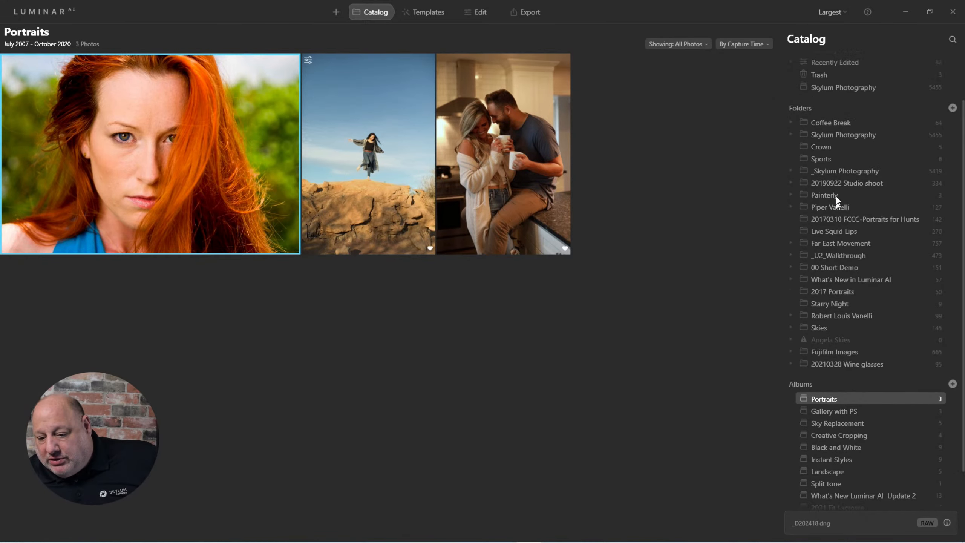
left_click(792, 122)
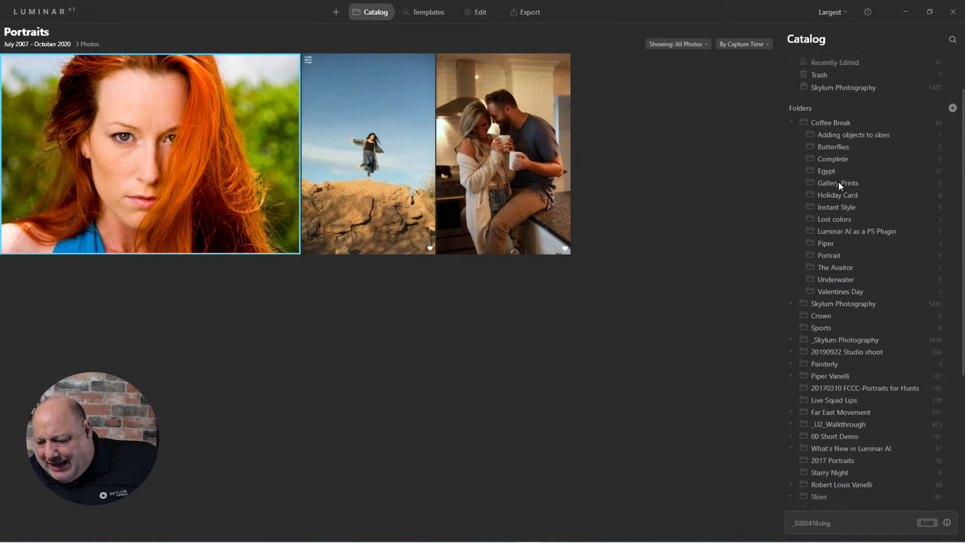
left_click(831, 255)
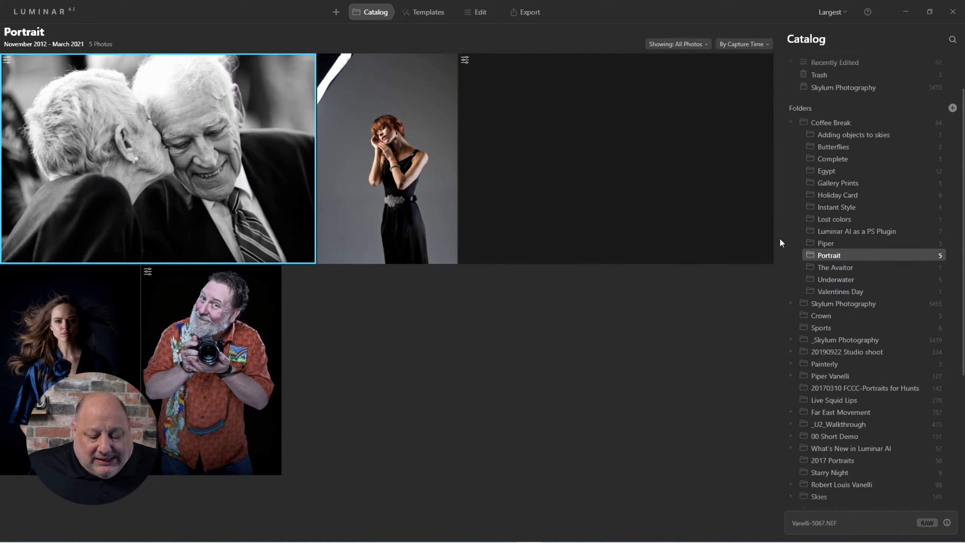
Step: Open the black-background portrait photo in the Edit workspace
double_click(587, 116)
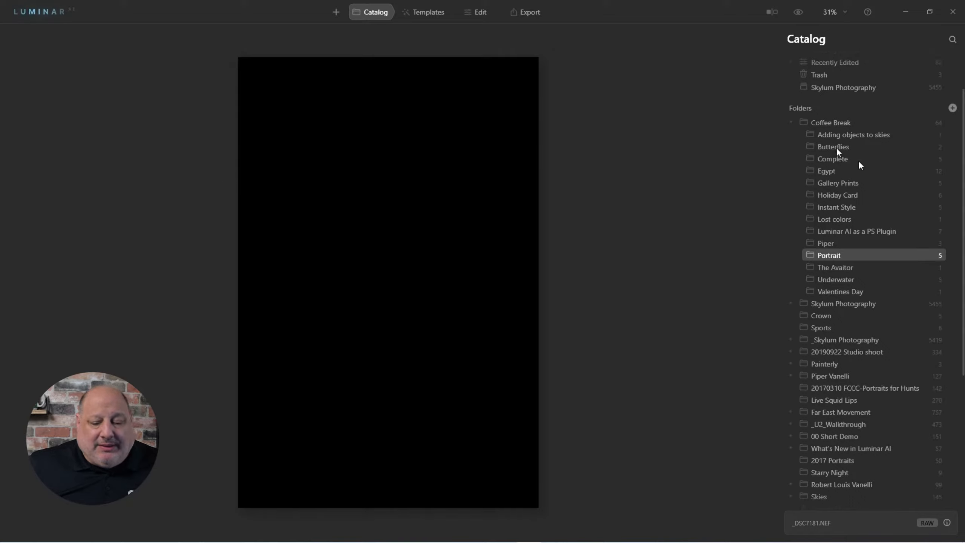
left_click(480, 11)
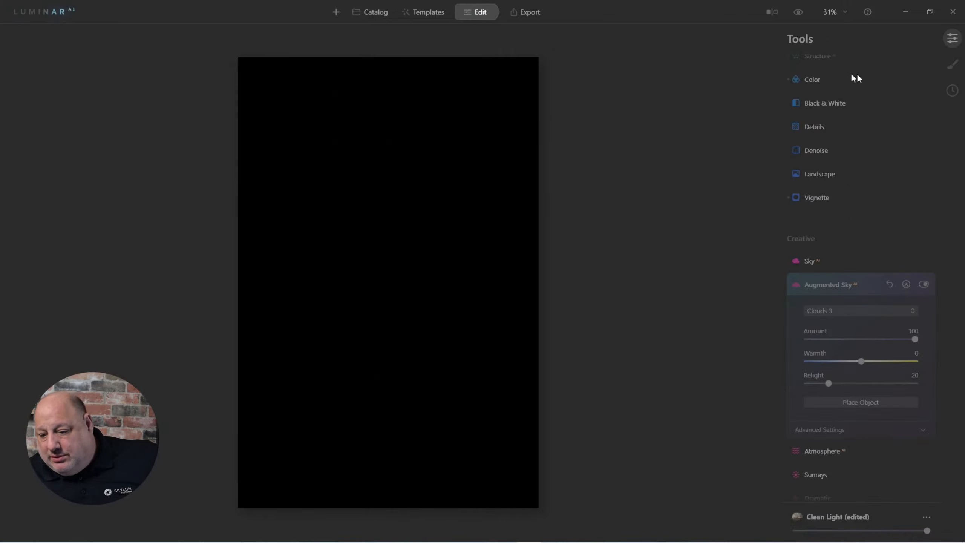
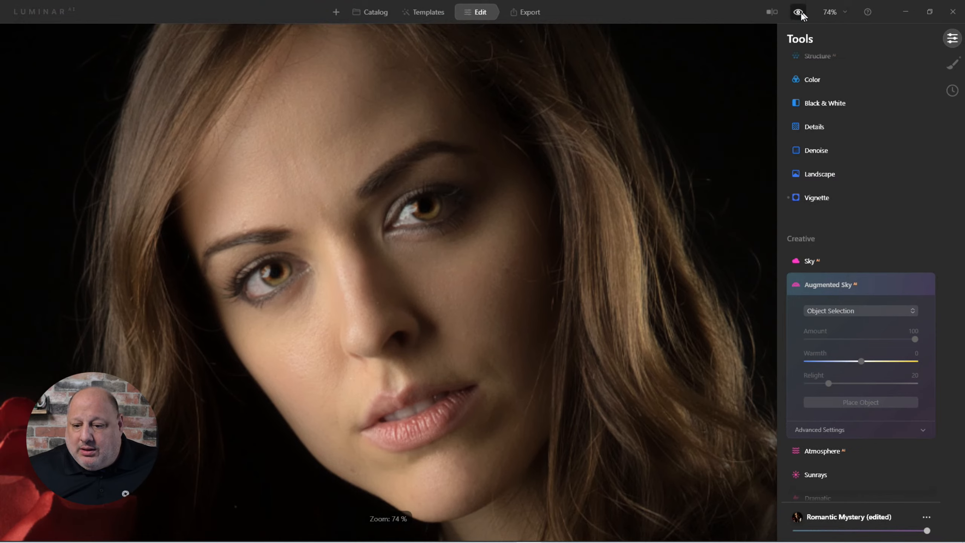
Step: Toggle the before/after preview repeatedly to compare the edited portrait with the original
left_click(800, 12)
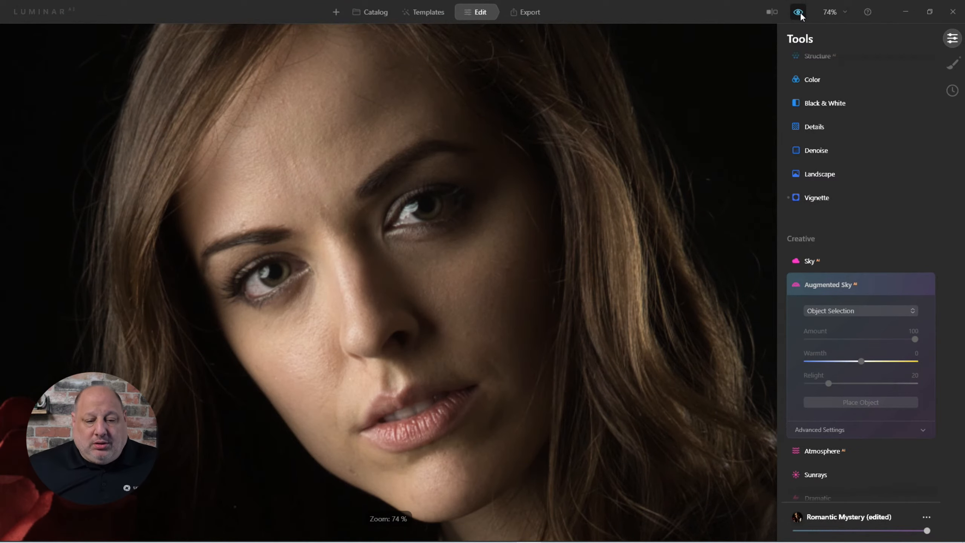
left_click(799, 13)
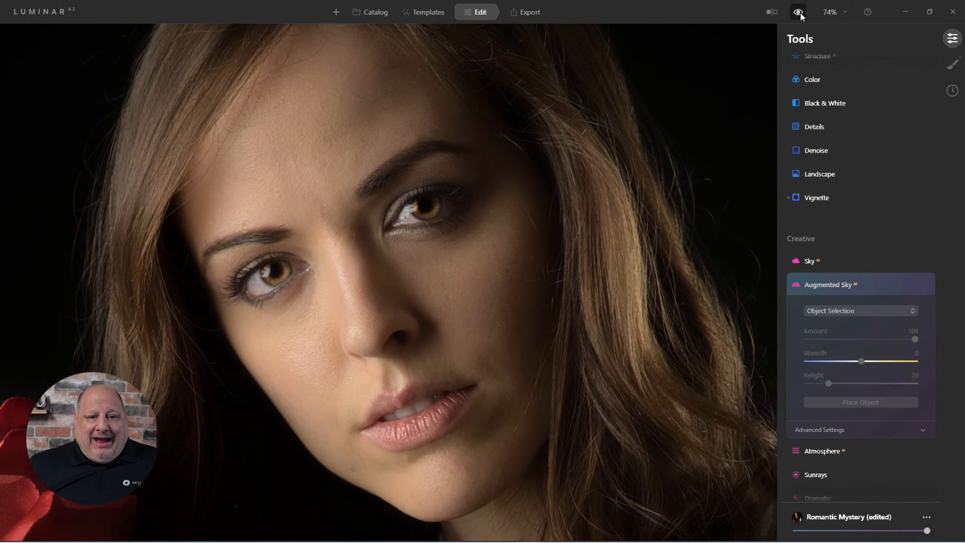
left_click(799, 13)
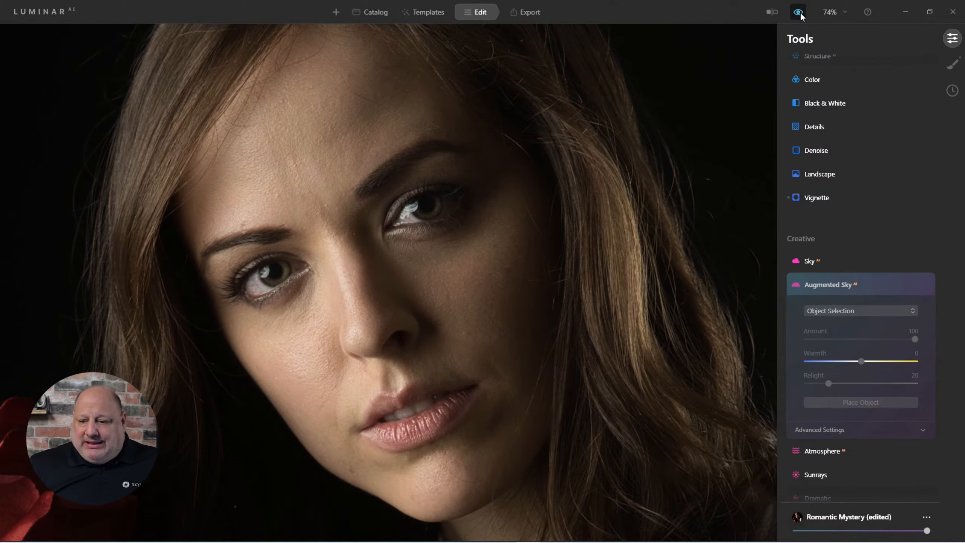
left_click(800, 13)
Step: Open the edit history and step between entries, returning to the Romantic Mystery Template: Applied state
left_click(952, 90)
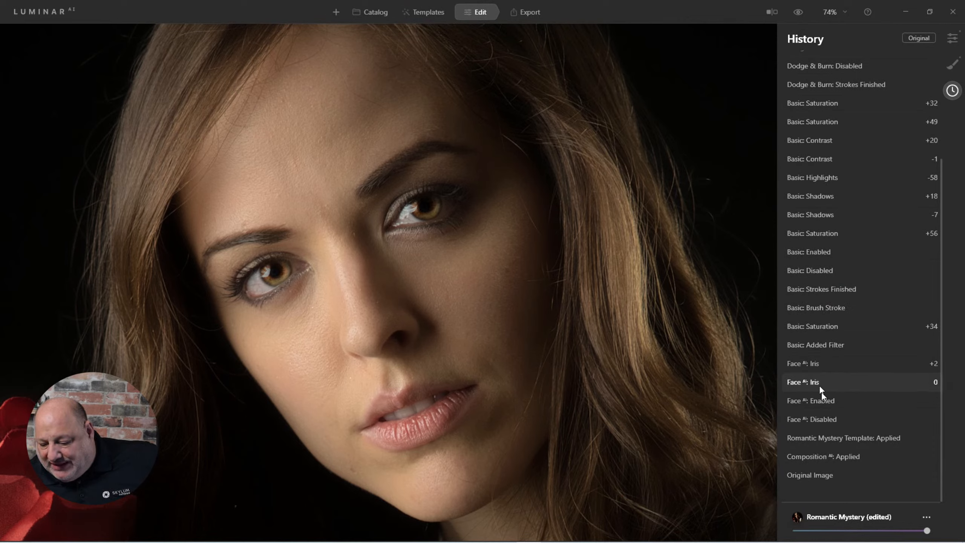
left_click(812, 438)
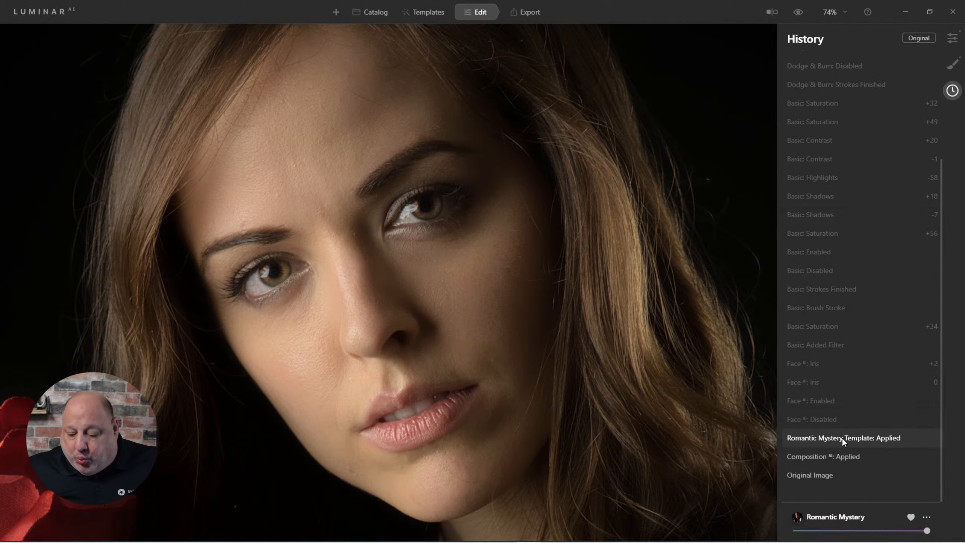
left_click(813, 455)
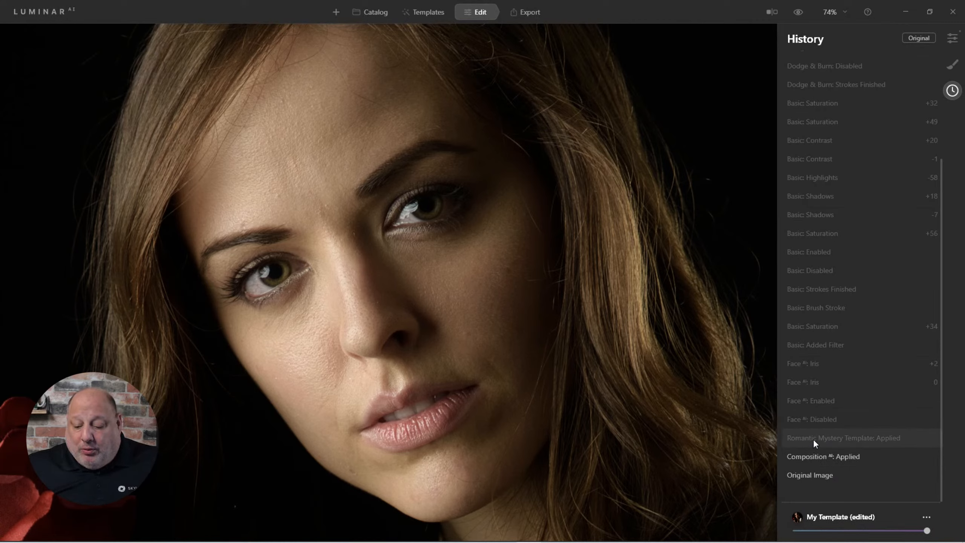
left_click(813, 439)
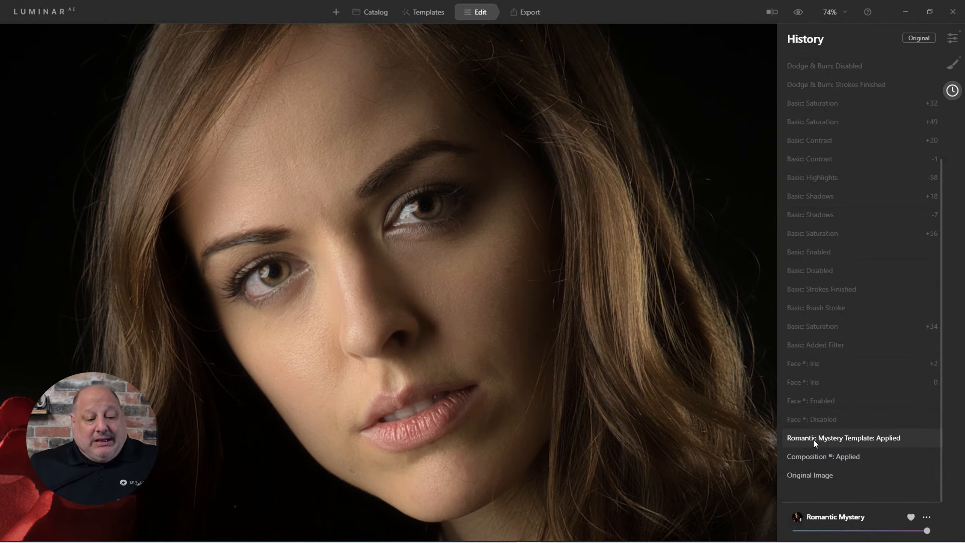
left_click(874, 457)
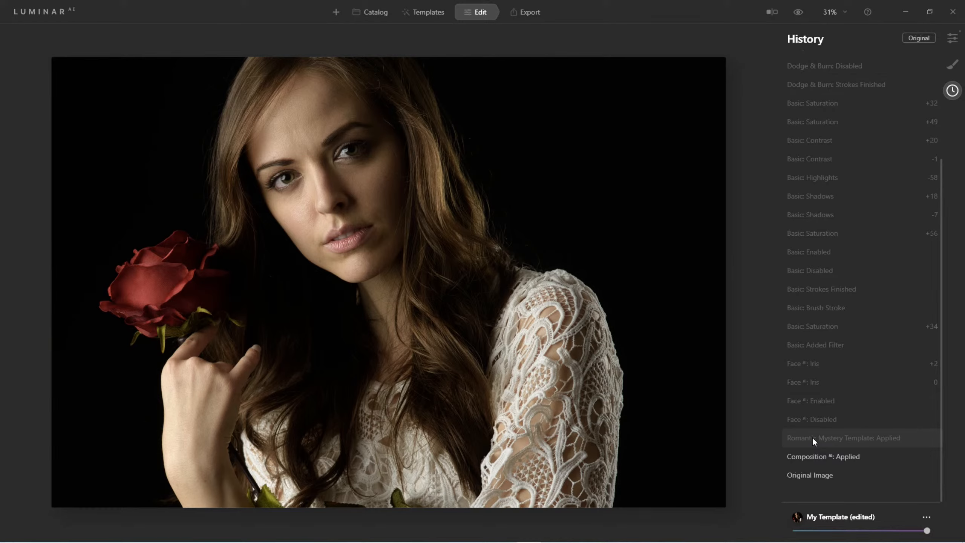
left_click(813, 438)
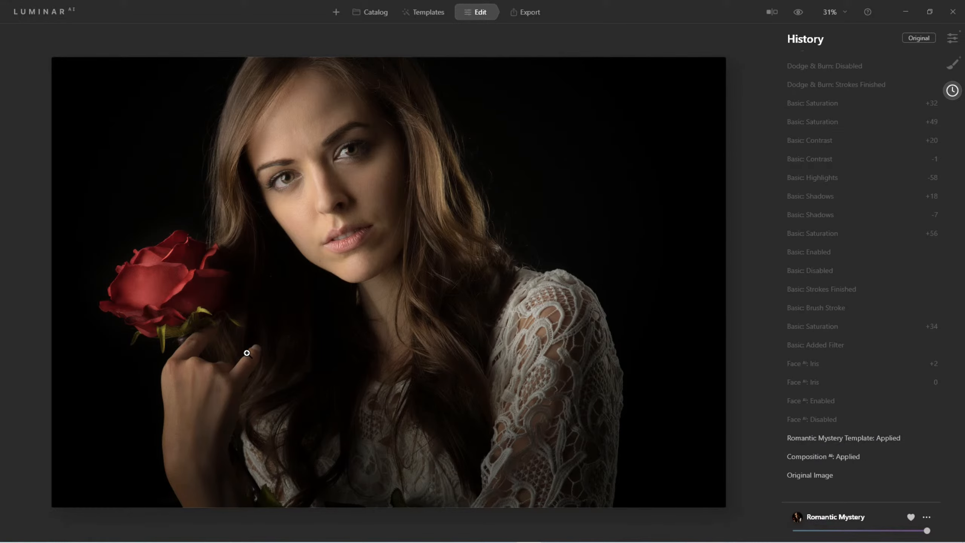
Step: Zoom to 100% on the face, open the Face AI tool and toggle it off and back on
left_click(317, 139)
left_click_drag(313, 180, 325, 219)
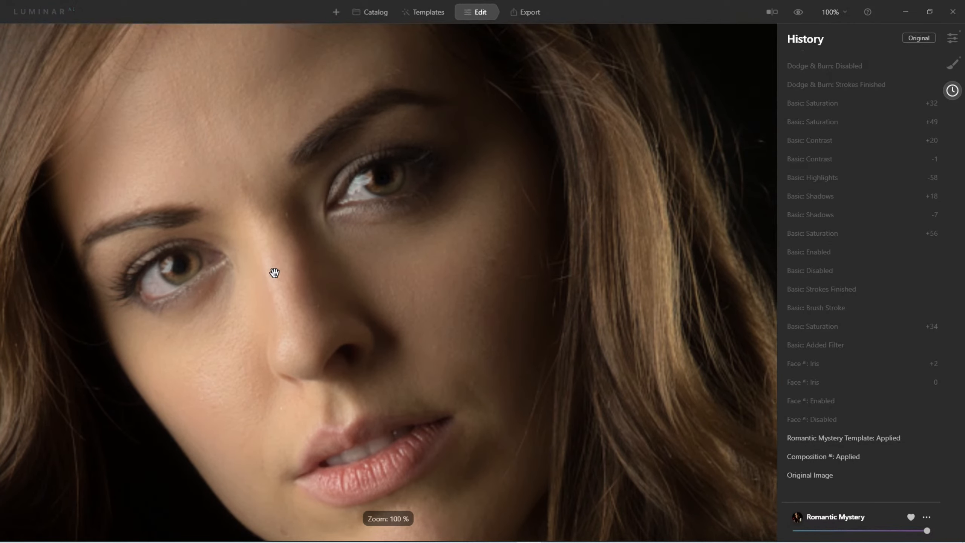
left_click(952, 39)
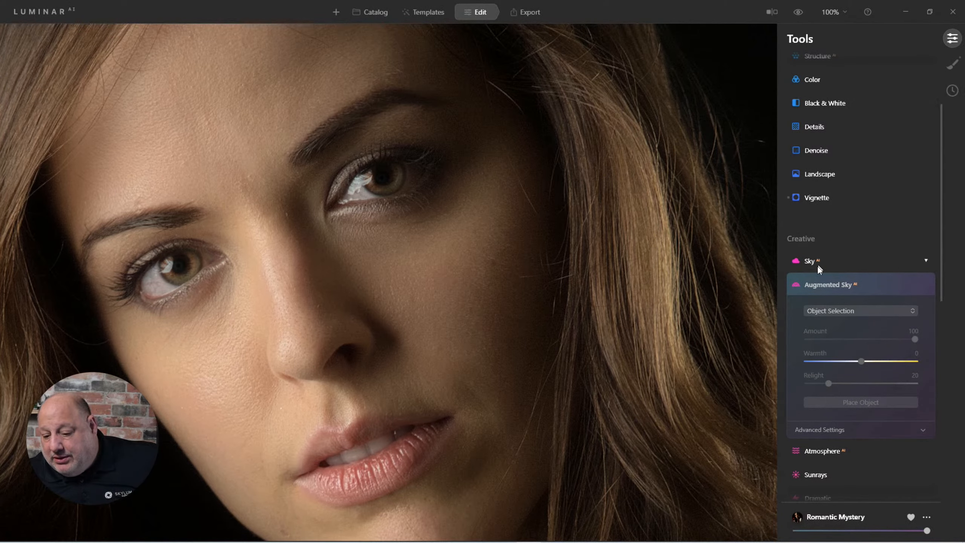
scroll(855, 379, "down", 4)
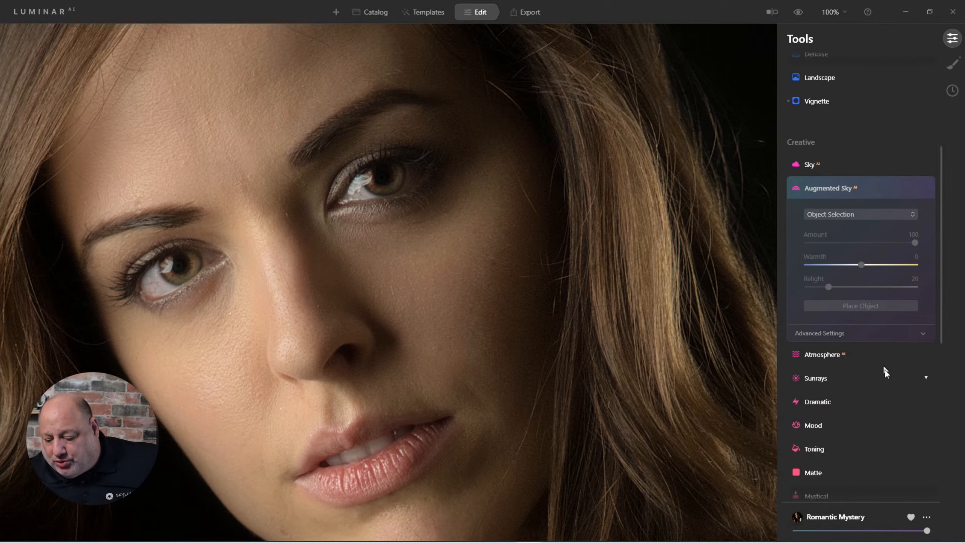
scroll(855, 379, "down", 6)
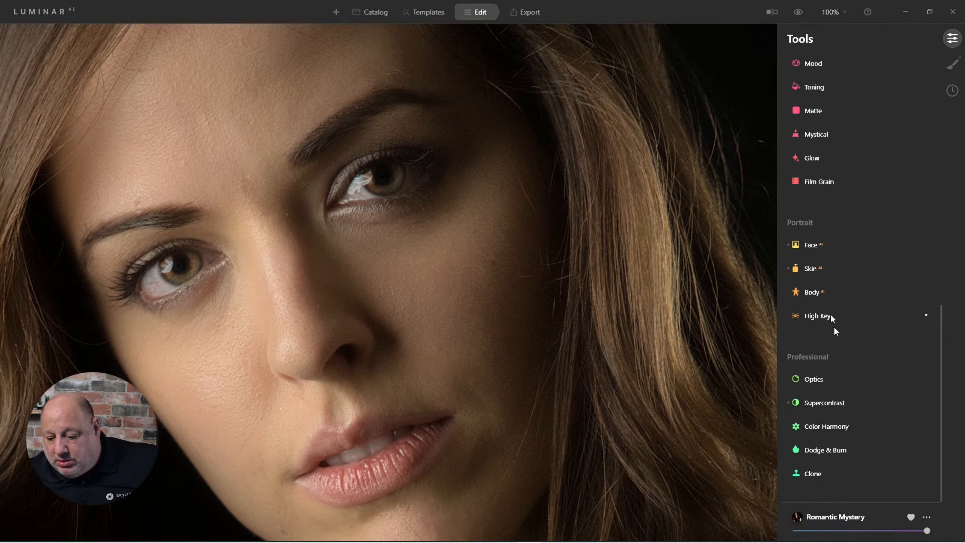
left_click(806, 245)
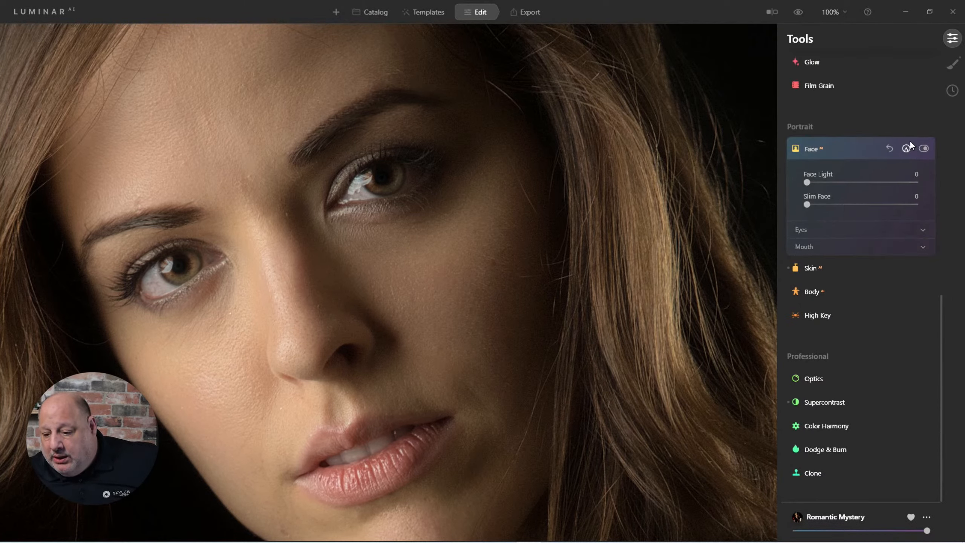
left_click(924, 148)
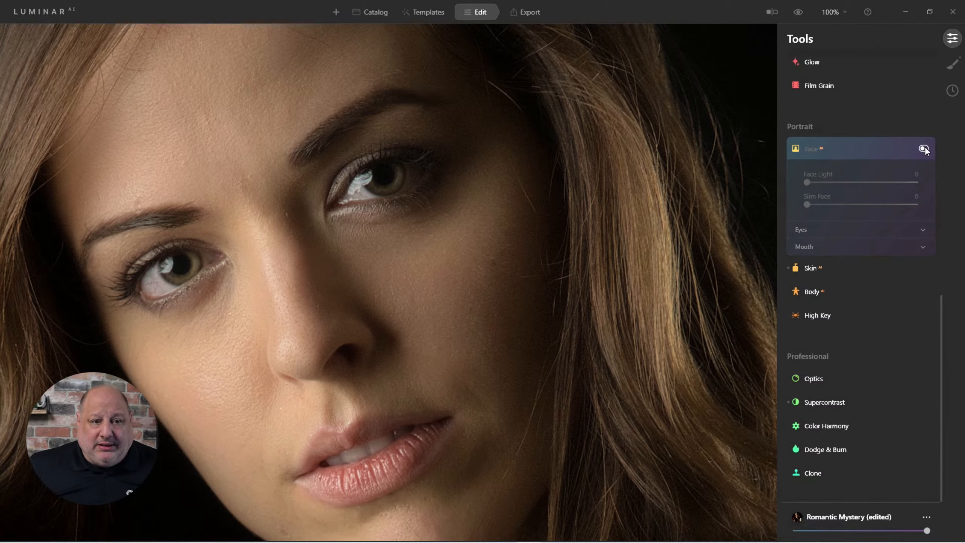
left_click(925, 147)
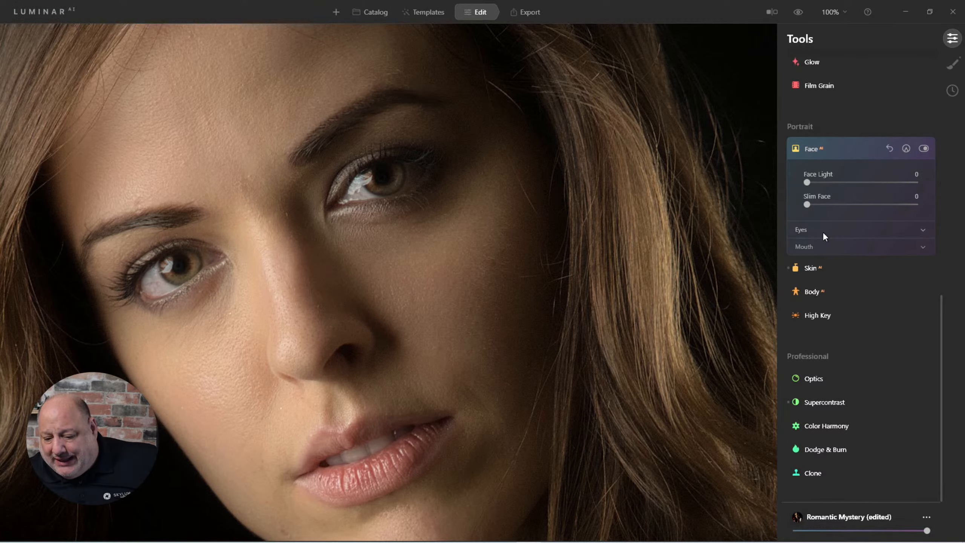
Step: Expand the Eyes section and try the Original, Blue and Brown eye colors
left_click(808, 228)
left_click(841, 245)
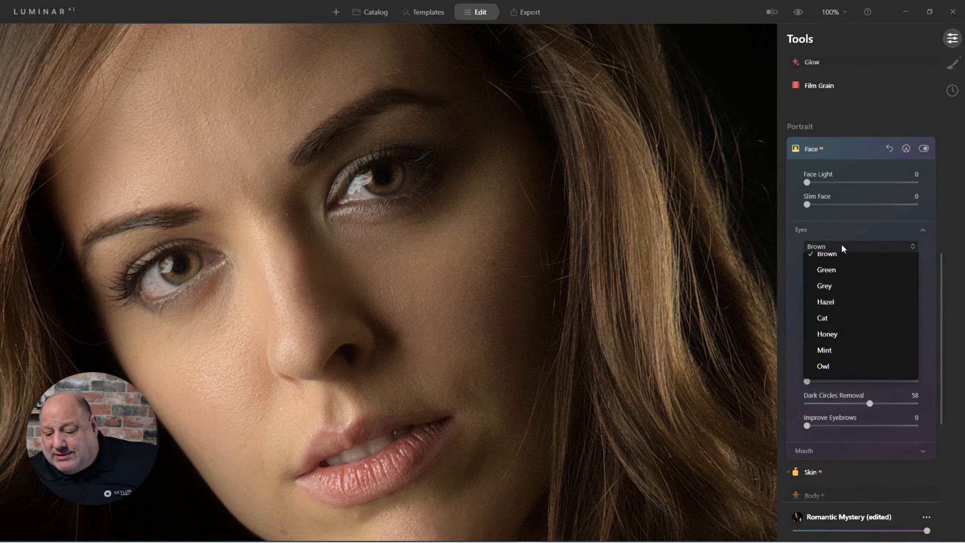
left_click(838, 266)
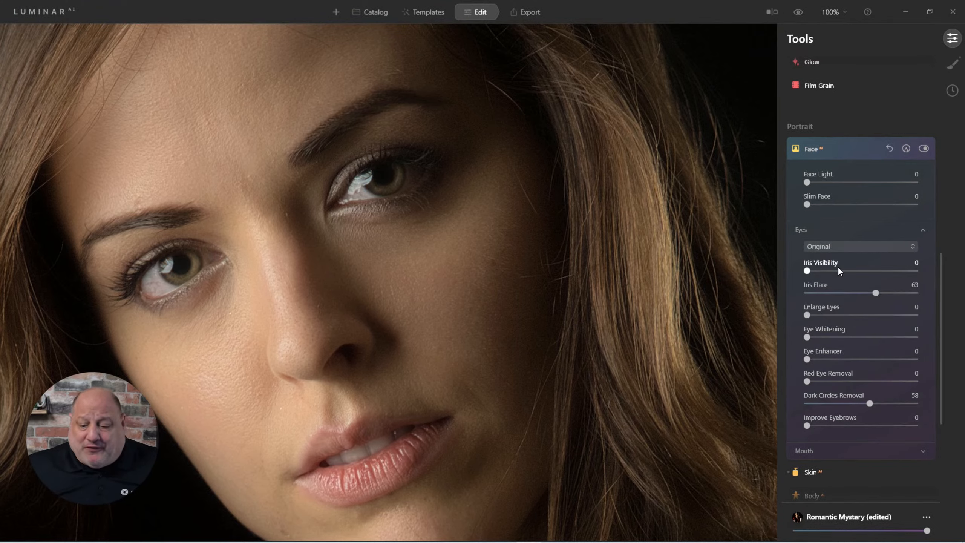
left_click(834, 247)
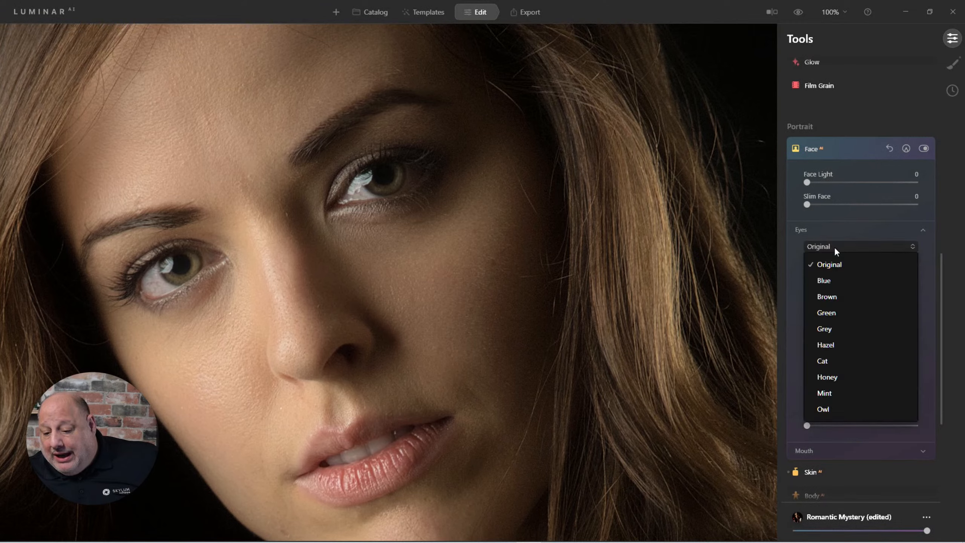
left_click(829, 280)
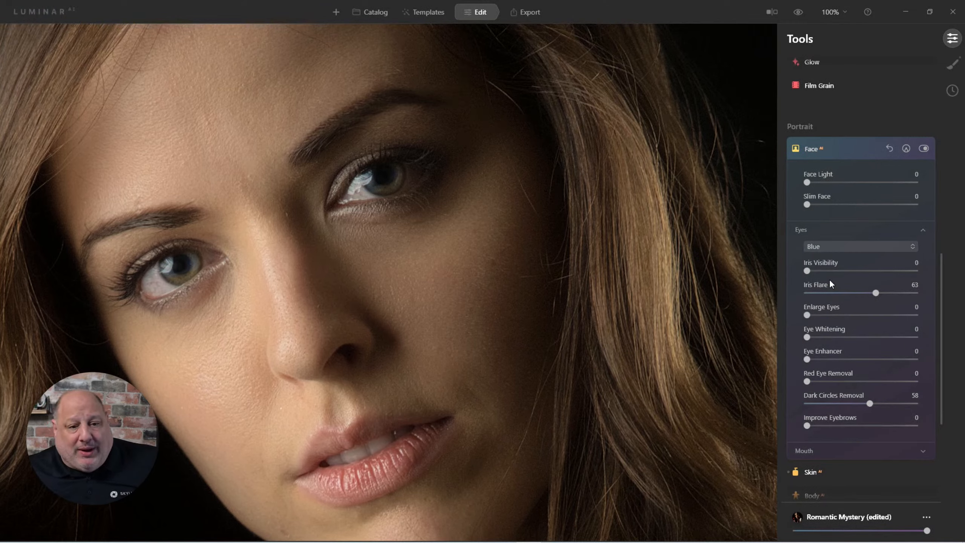
left_click(836, 247)
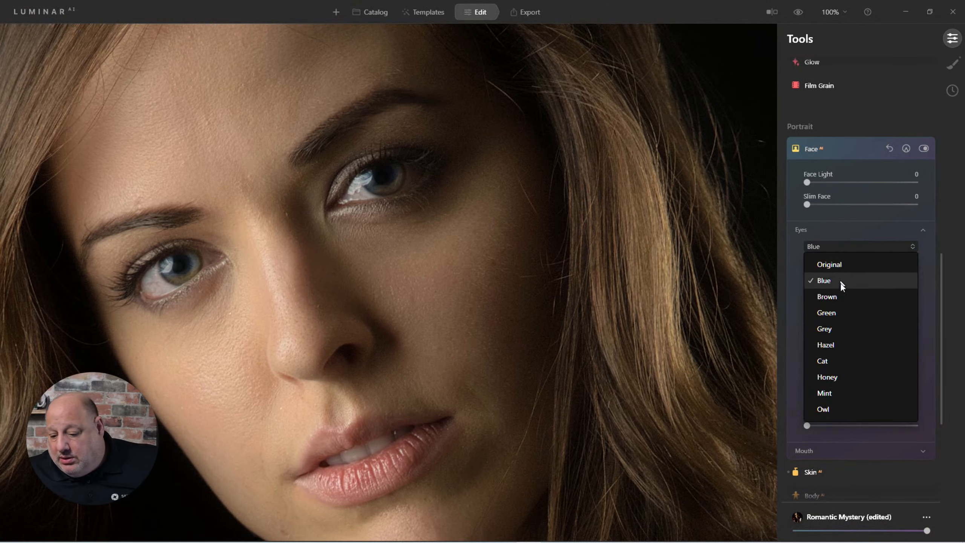
left_click(837, 295)
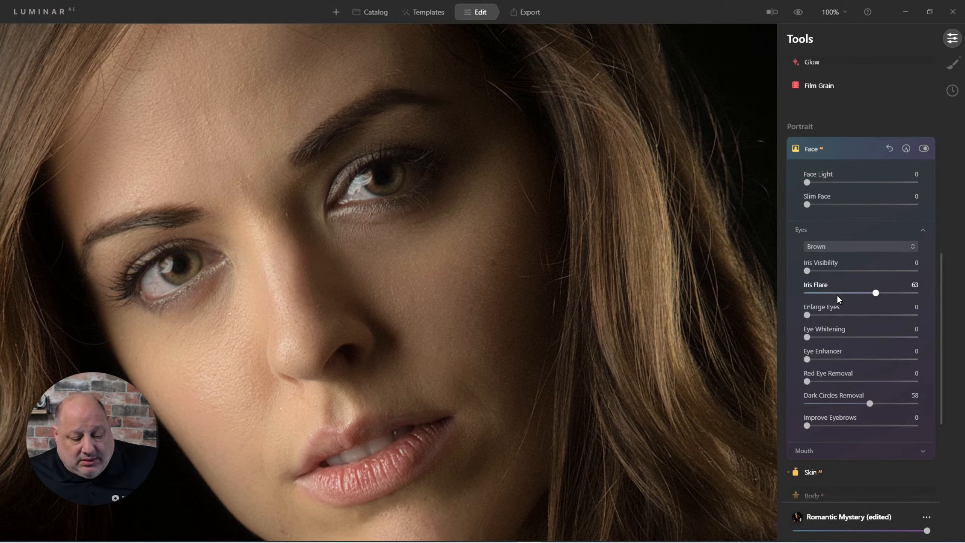
Step: Switch the eye color to Green and raise Iris Visibility to 11
left_click(834, 247)
left_click(816, 312)
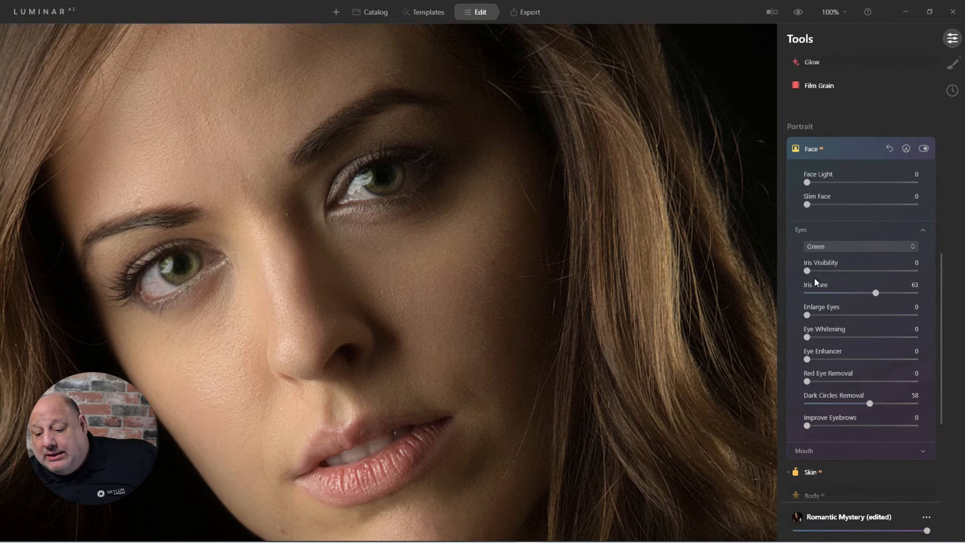
mouse_move(809, 271)
left_mouse_down()
mouse_move(900, 271)
mouse_move(820, 276)
left_mouse_up()
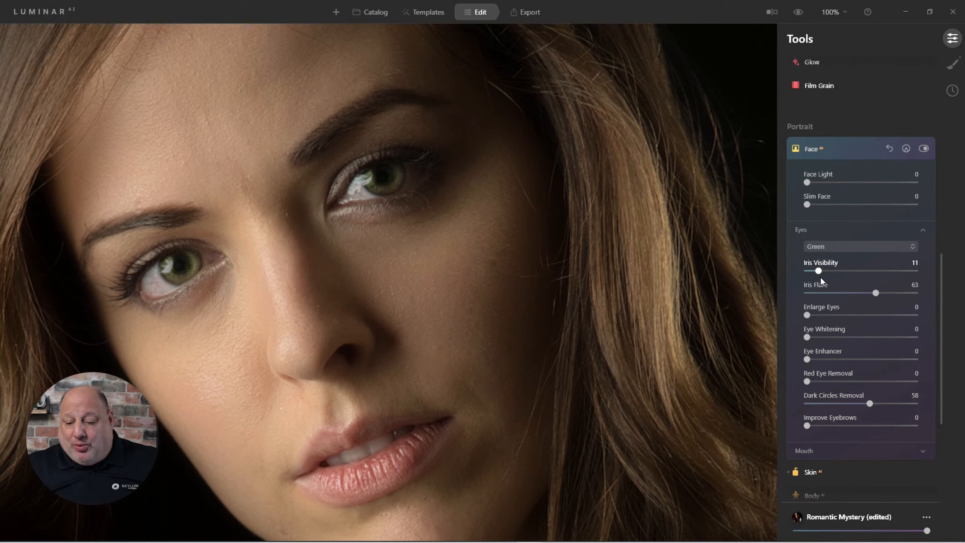
Step: Set the eye color back to Brown and Iris Visibility to 6
left_click(832, 247)
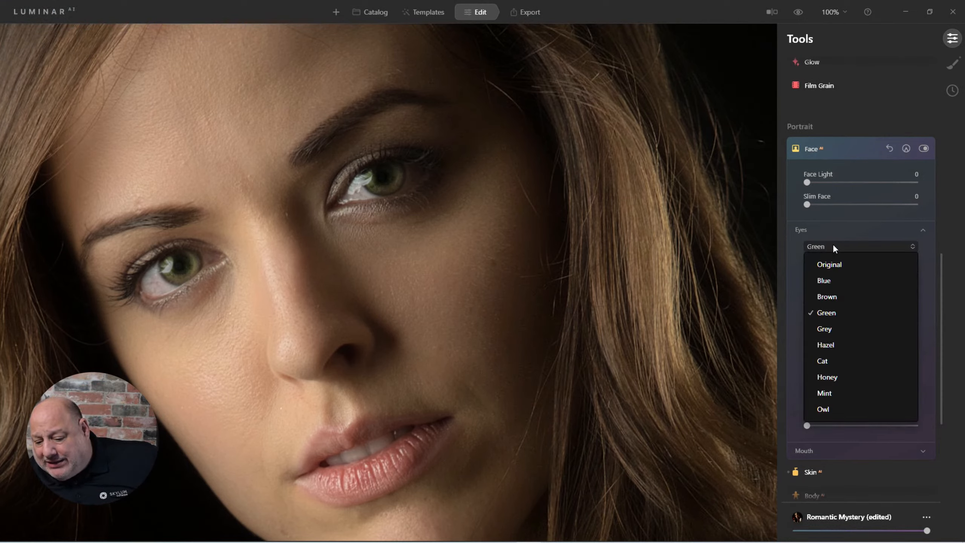
left_click(834, 296)
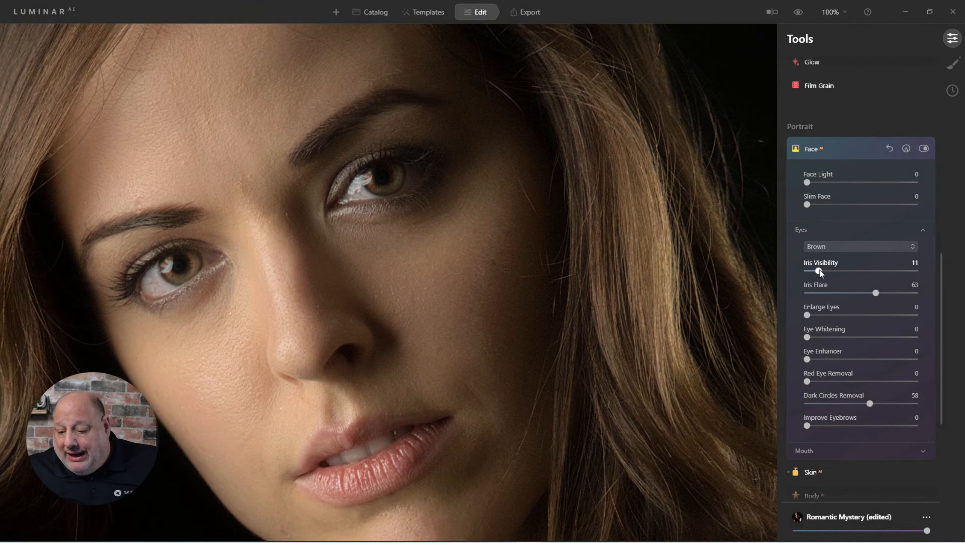
left_click_drag(819, 270, 816, 273)
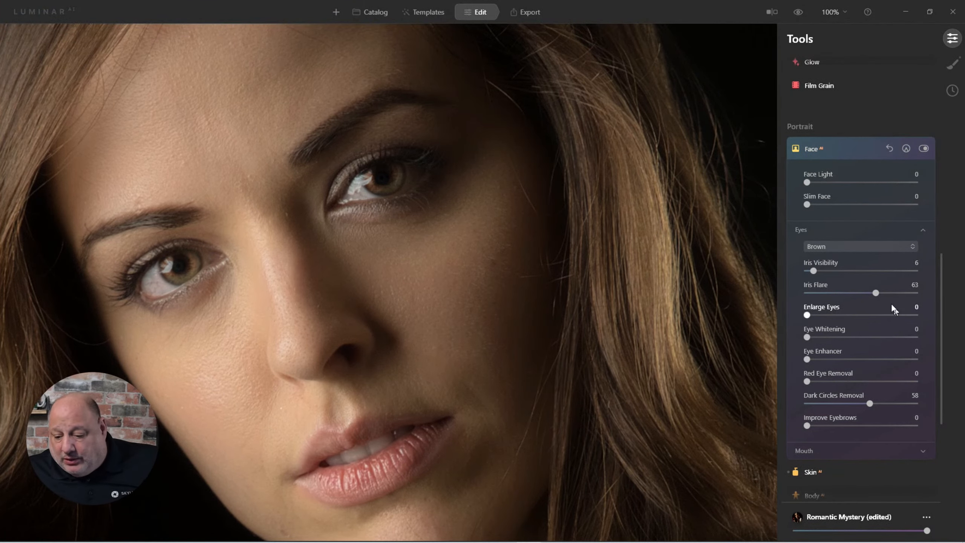
Step: Experiment with the Iris Flare slider between 0 and 99, then set it to 10
left_click_drag(879, 293, 787, 289)
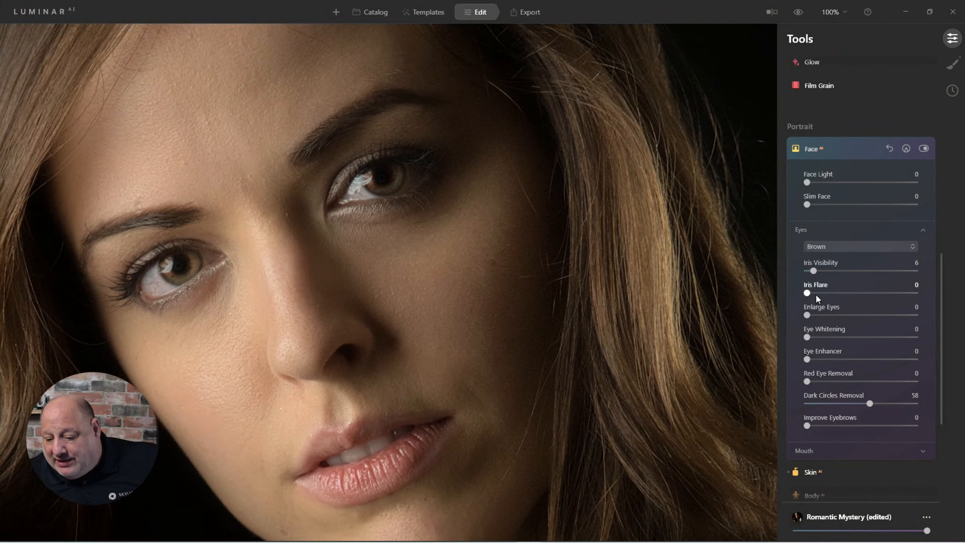
left_click_drag(804, 295, 914, 292)
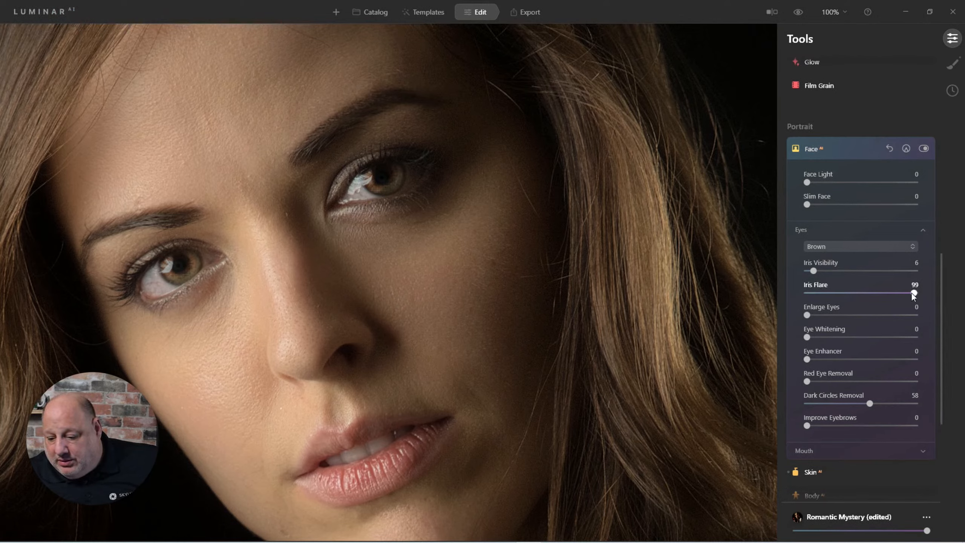
left_click(924, 149)
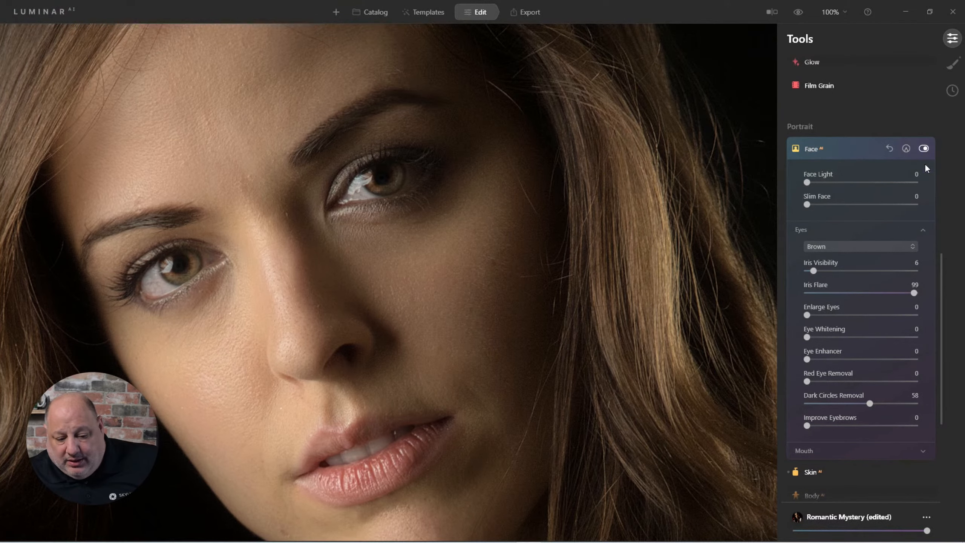
double_click(913, 292)
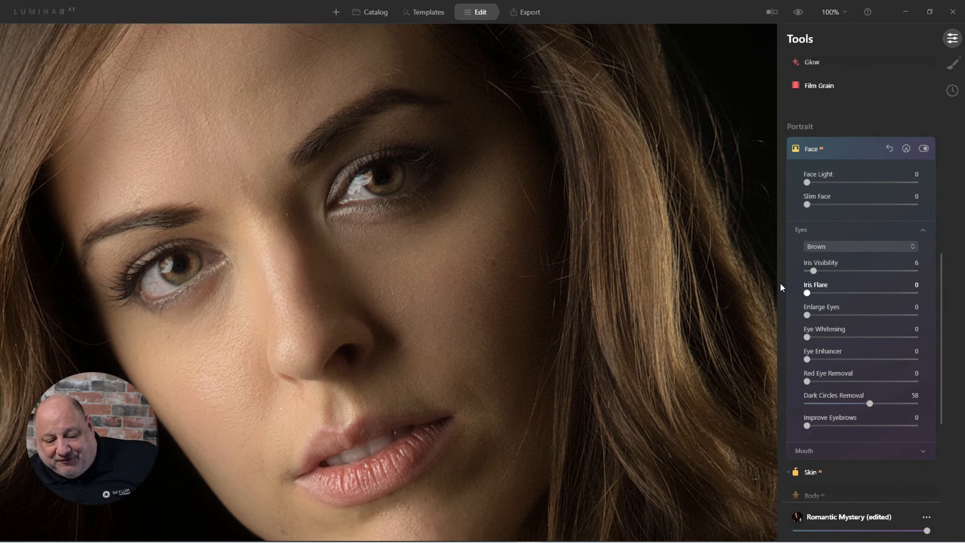
mouse_move(807, 291)
left_mouse_down()
mouse_move(830, 284)
mouse_move(817, 302)
left_mouse_up()
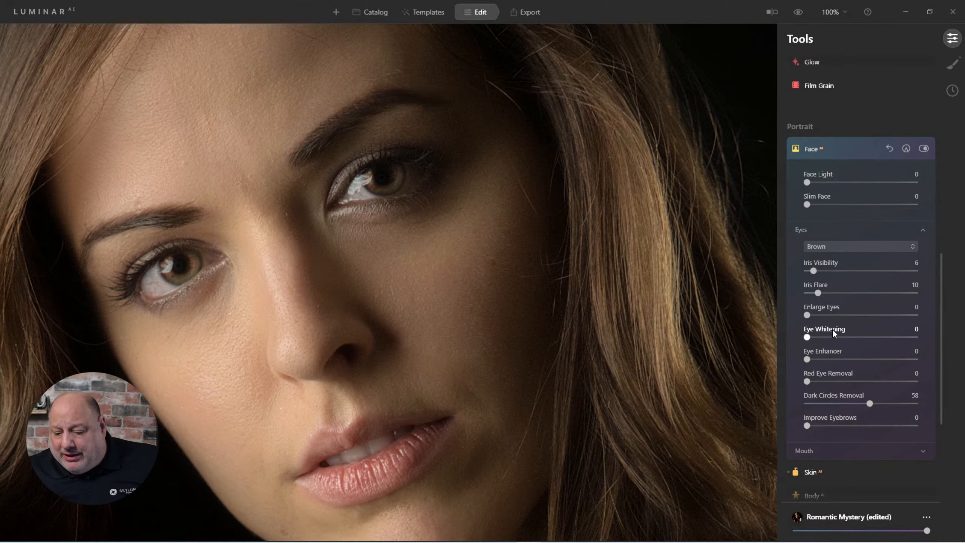
Step: Open Dodge & Burn in Darken mode and shrink the brush size to 10
scroll(834, 388, "down", 5)
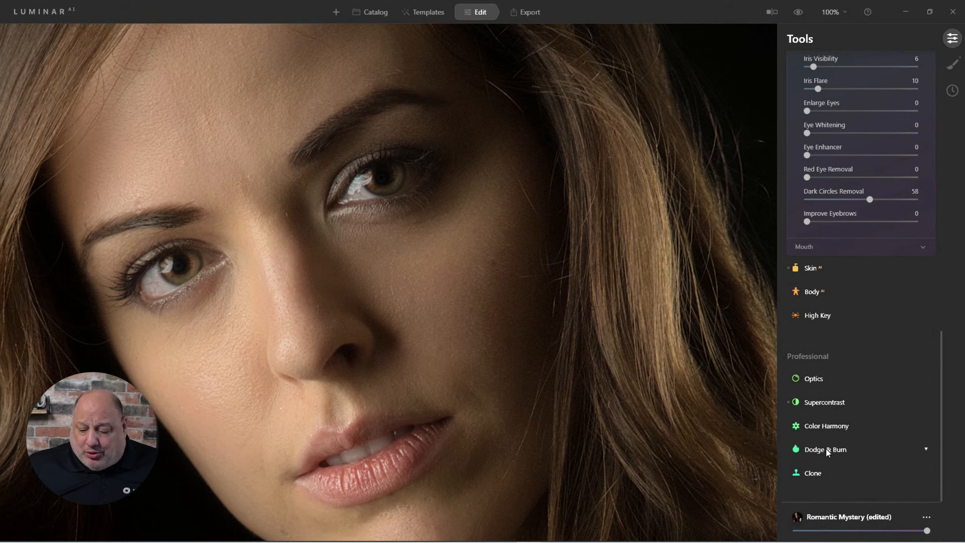
left_click(825, 449)
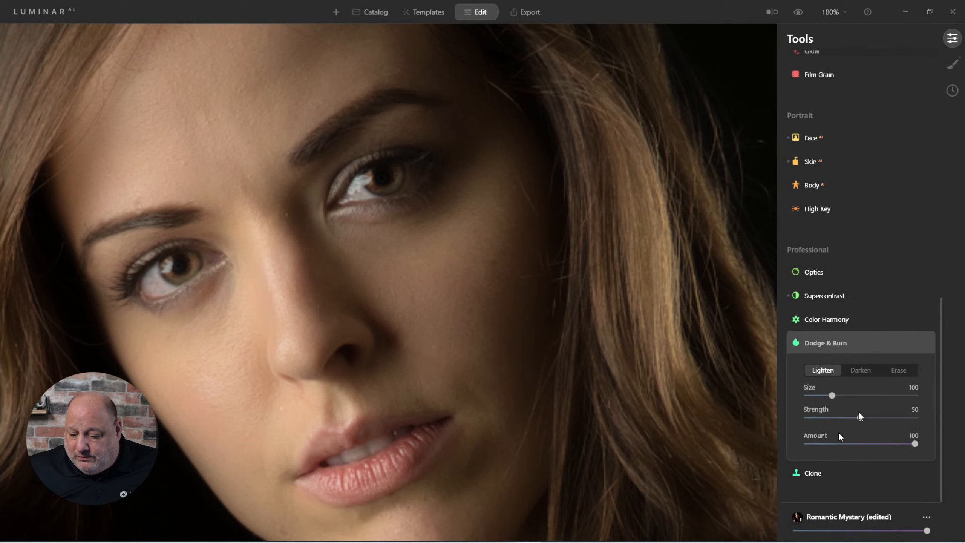
left_click(867, 368)
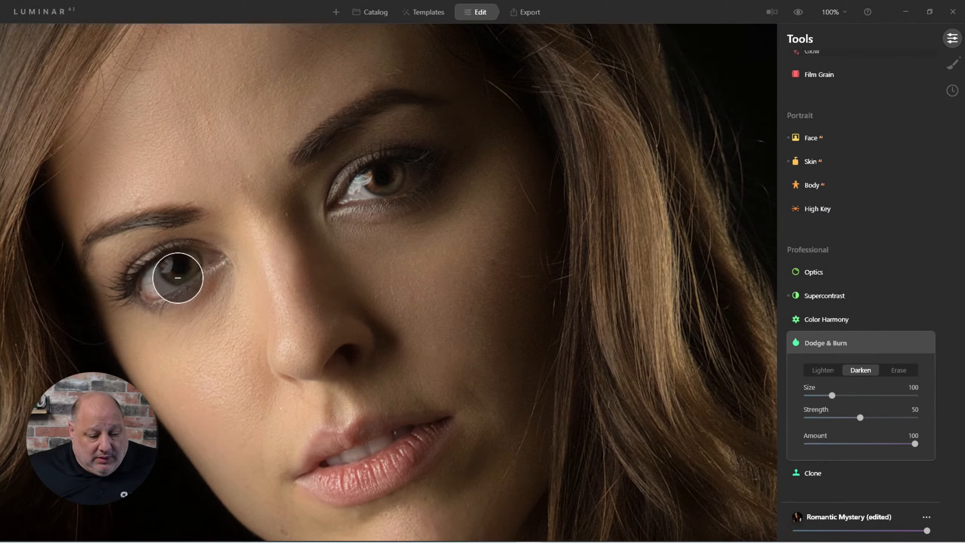
key("bracketleft")
key("bracketleft")
key("bracketleft")
key("bracketleft")
key("bracketleft")
key("bracketleft")
key("bracketleft")
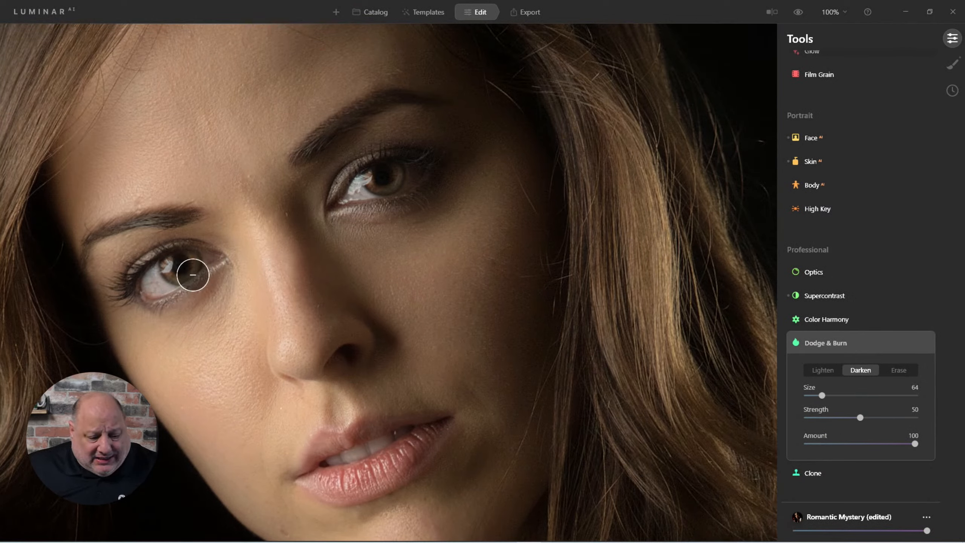
key("bracketleft")
key("bracketleft")
key("bracketleft")
key("bracketleft")
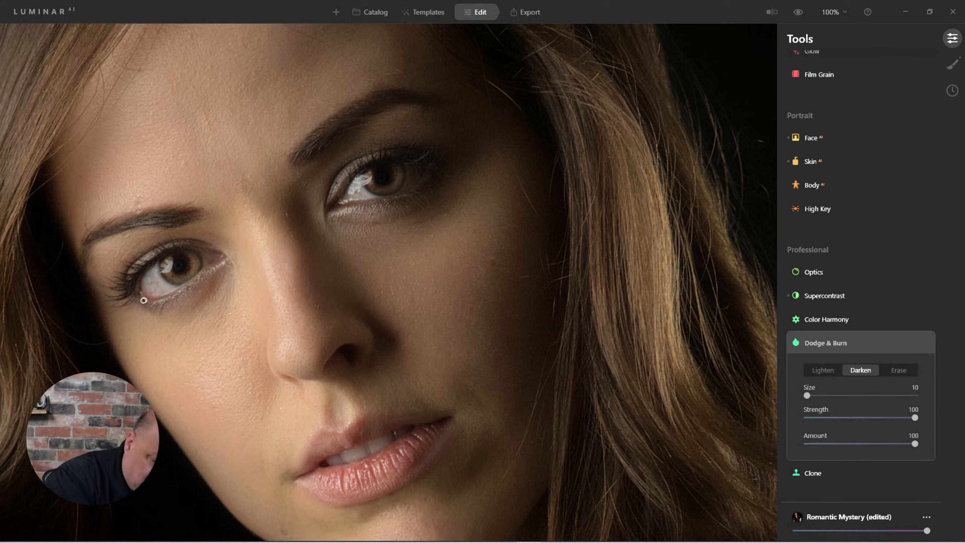
Step: Paint darkening along the lower lash lines of both eyes and lower the Amount to 15
mouse_move(138, 296)
left_mouse_down()
mouse_move(163, 304)
mouse_move(222, 259)
left_mouse_up()
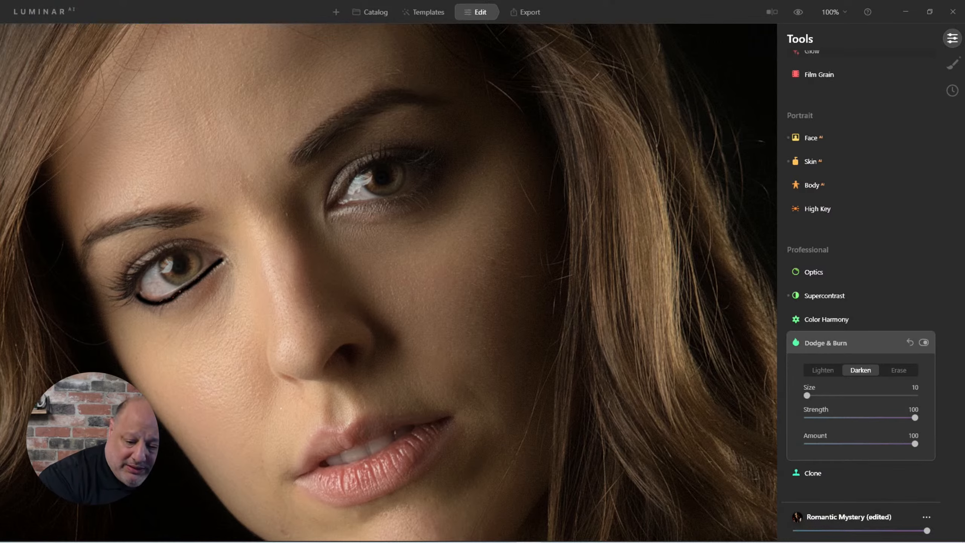
mouse_move(346, 206)
left_mouse_down()
mouse_move(405, 194)
mouse_move(438, 170)
left_mouse_up()
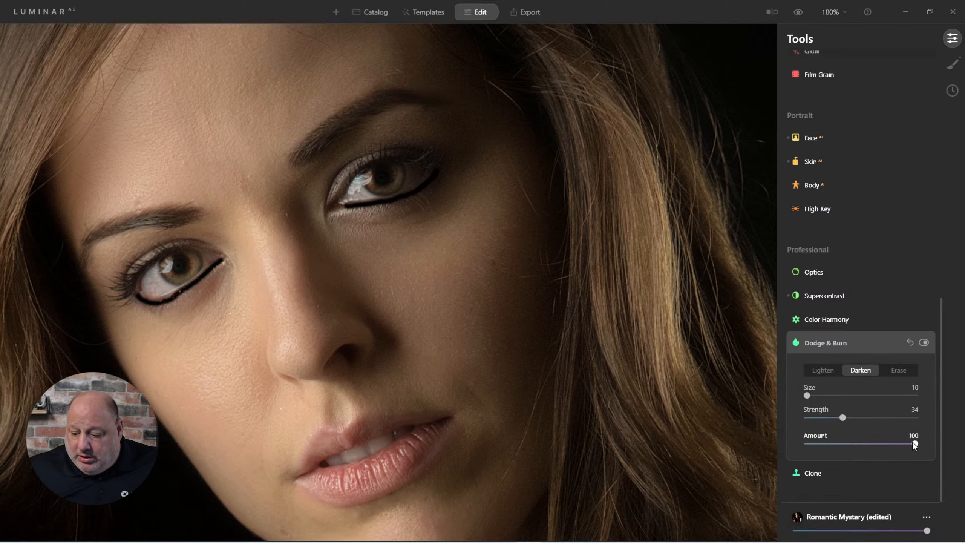
left_click_drag(846, 416, 826, 445)
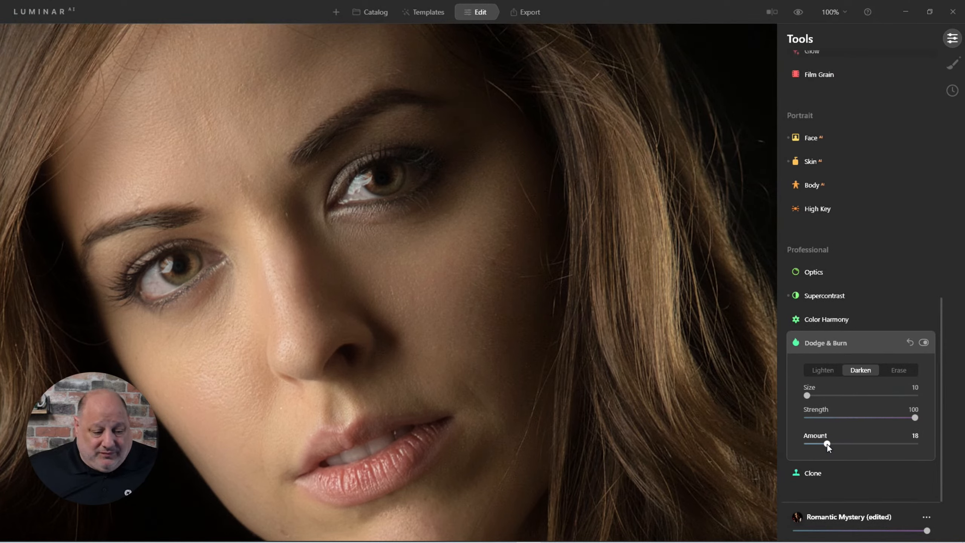
left_click_drag(827, 445, 822, 449)
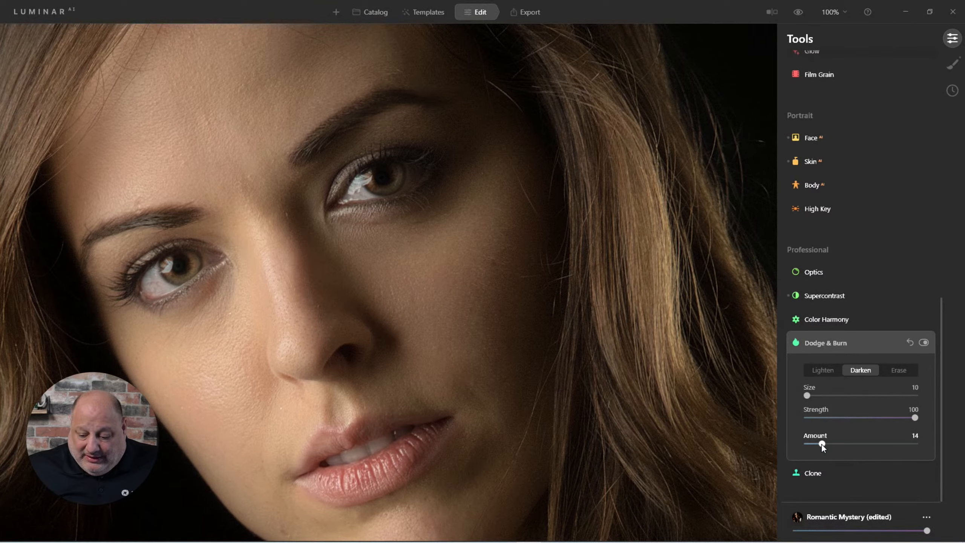
left_click_drag(822, 445, 822, 445)
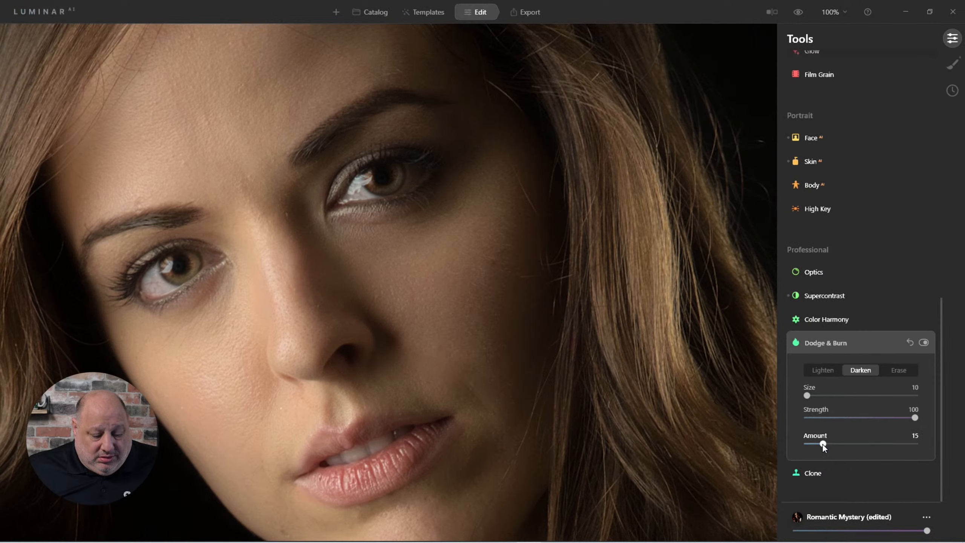
Step: Toggle the Dodge & Burn effect off and on to compare, and set Amount to 16
left_click(924, 343)
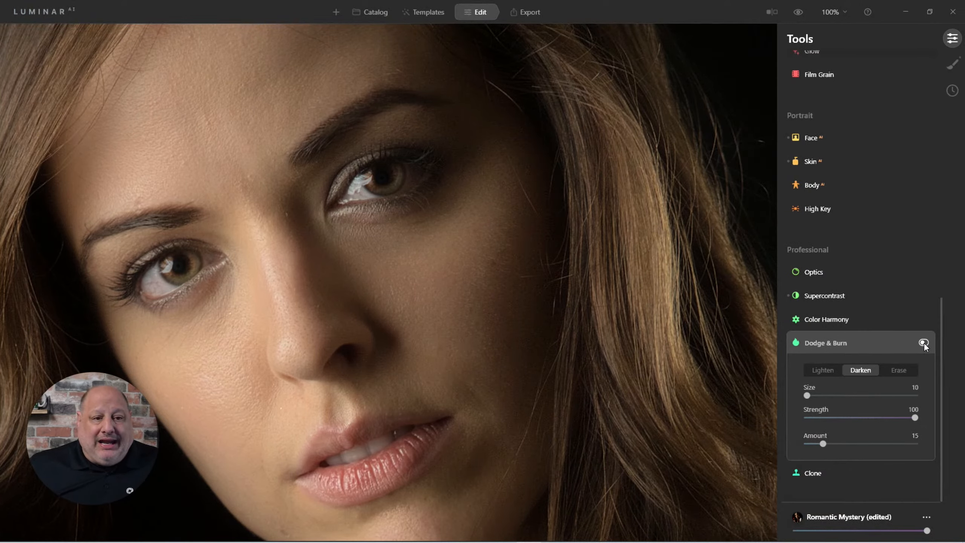
left_click(923, 343)
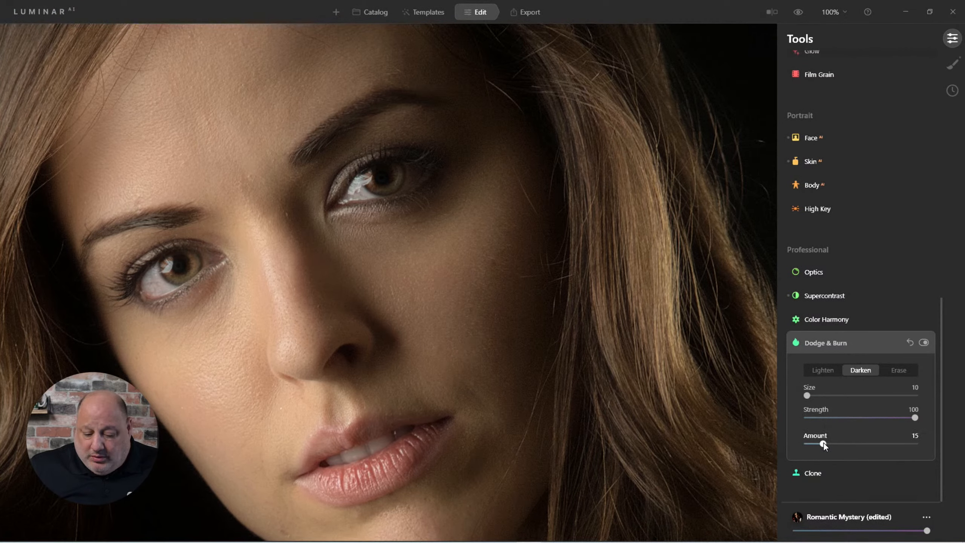
left_click_drag(824, 443, 825, 443)
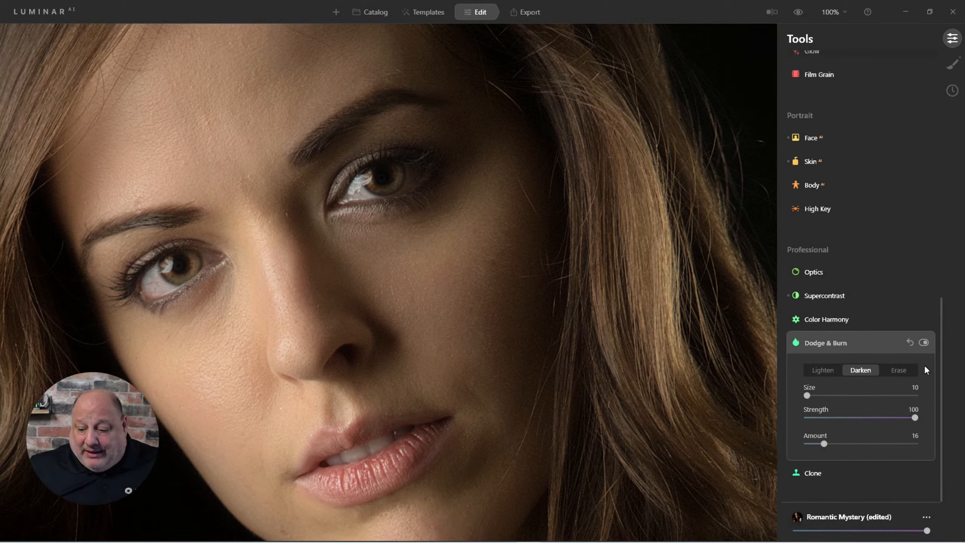
Step: Switch Dodge & Burn to Erase mode and toggle the effect to compare before and after
left_click(901, 371)
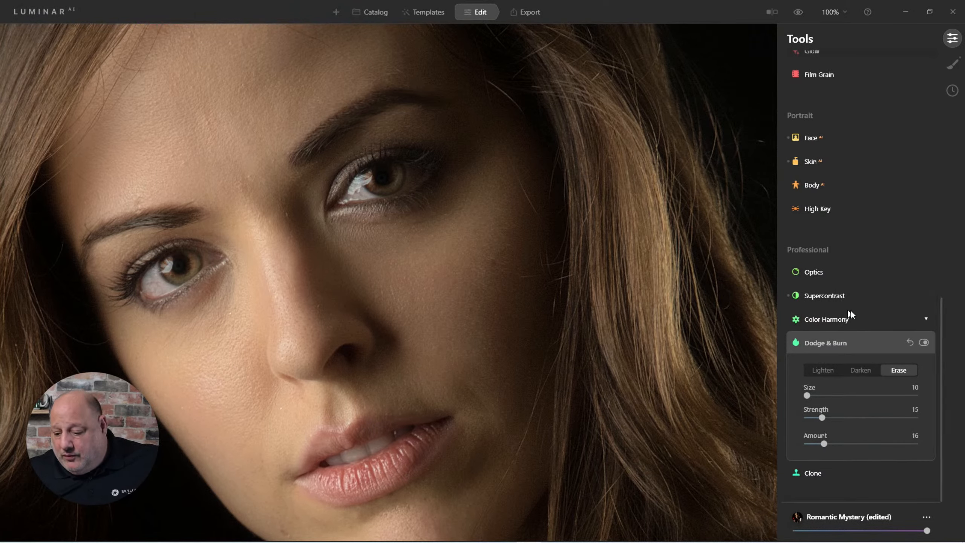
left_click(923, 343)
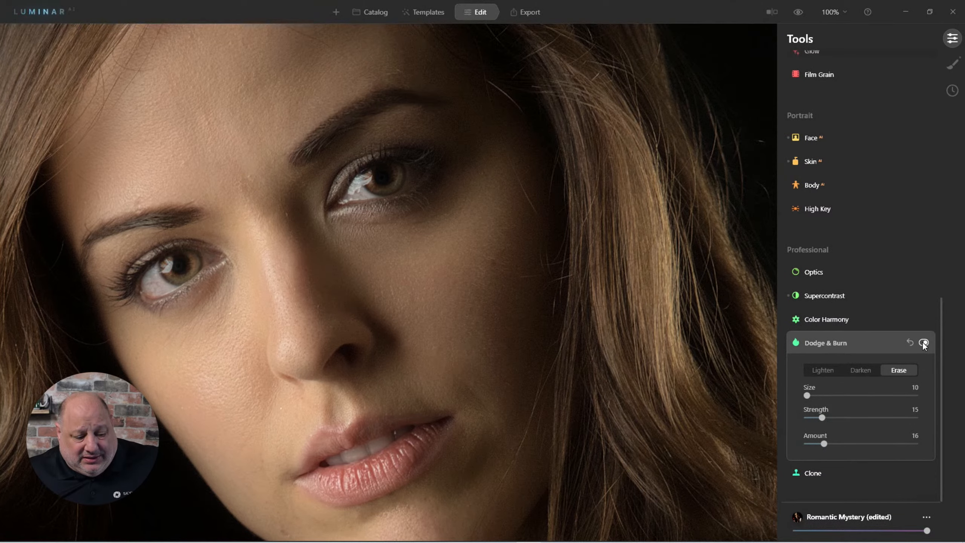
left_click(923, 343)
left_click(923, 343)
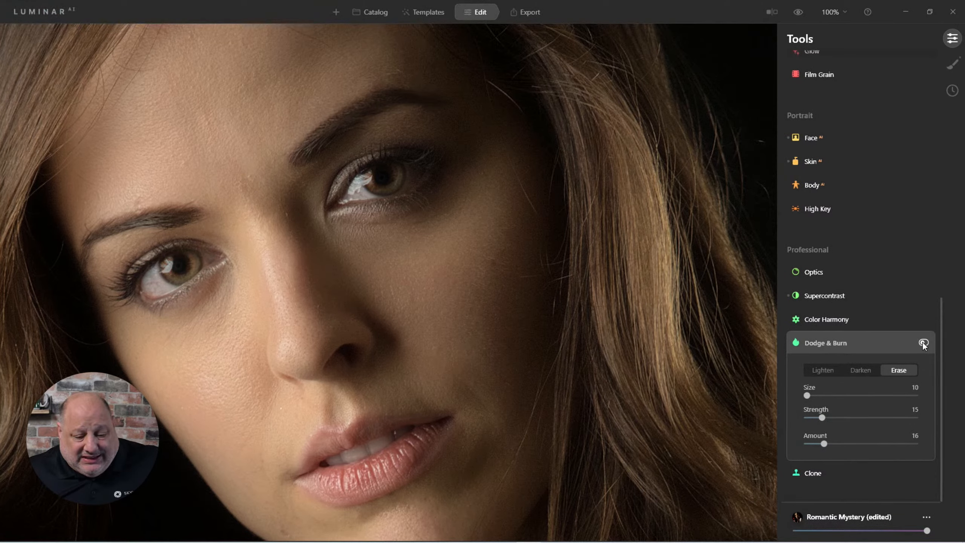
left_click(923, 344)
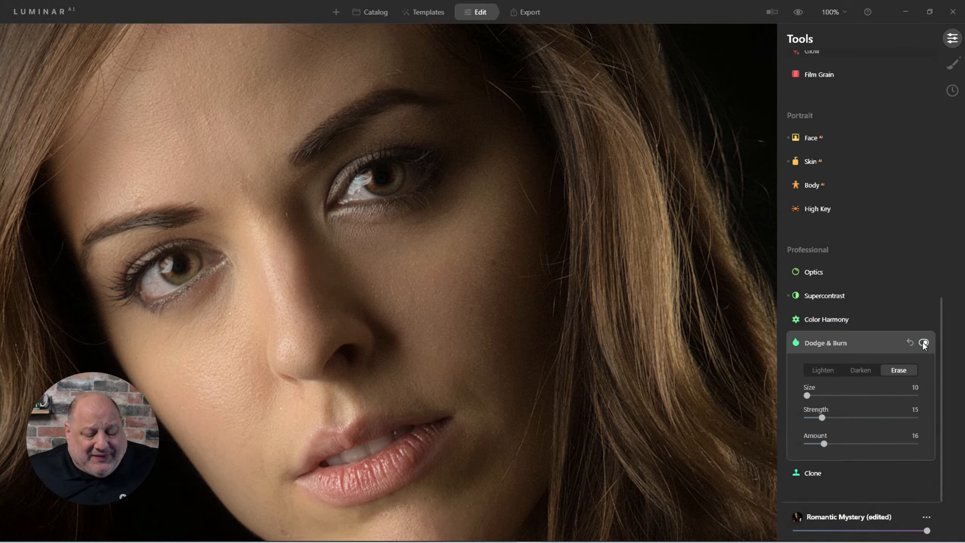
Step: Zoom out and compare the edited portrait against the original
scroll(637, 349, "down", 3)
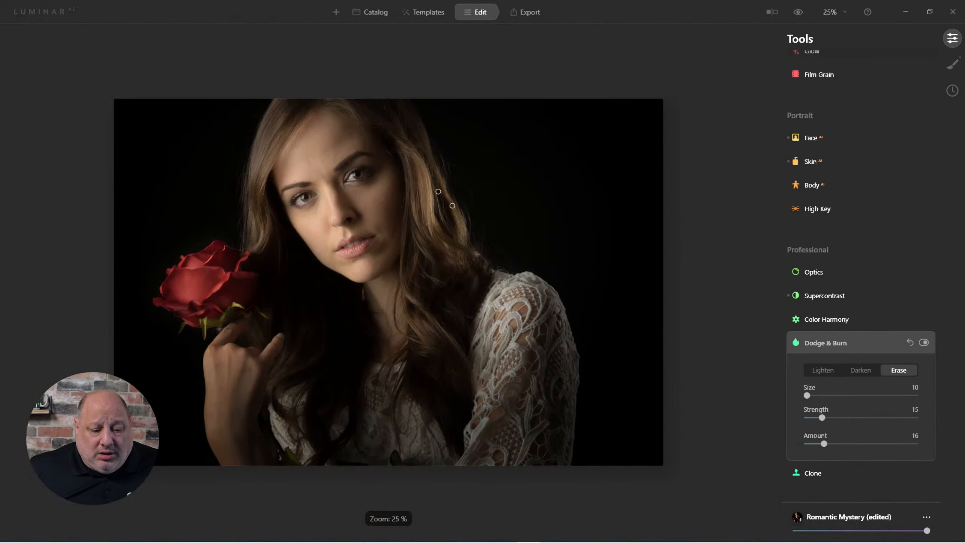
scroll(368, 99, "up", 2)
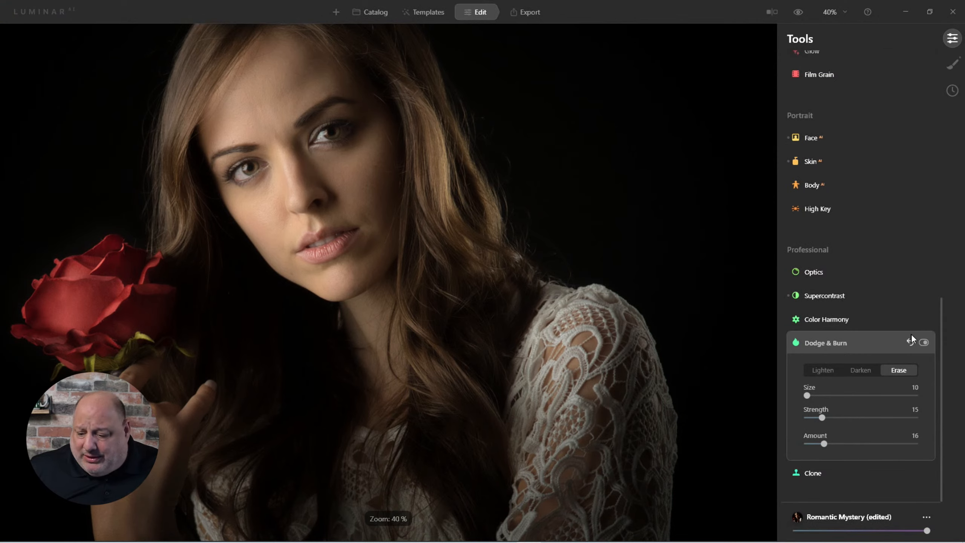
left_click(848, 338)
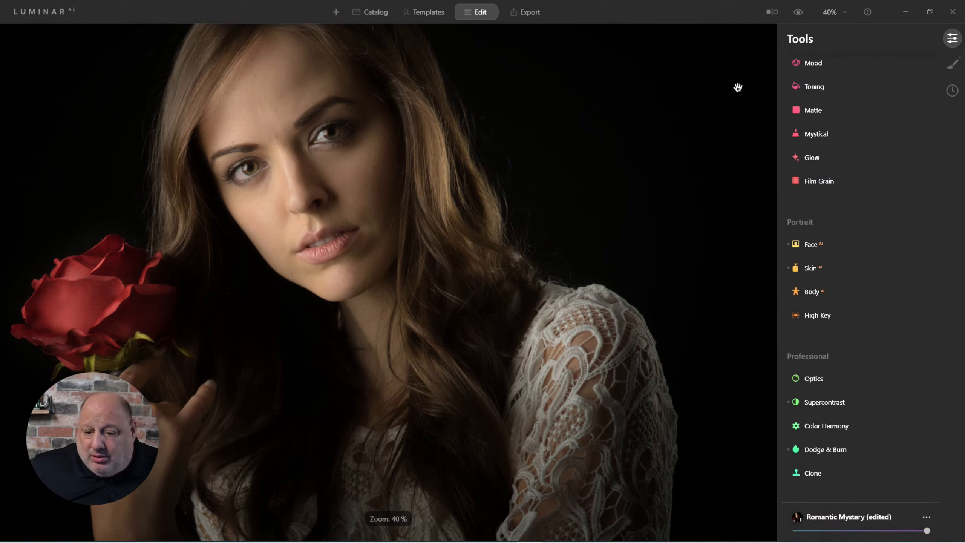
left_click(798, 13)
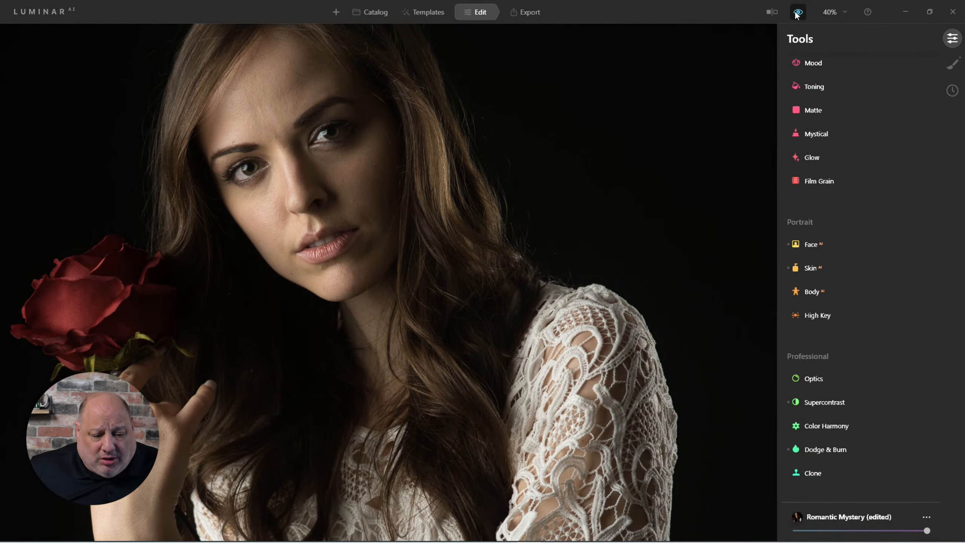
left_click(798, 12)
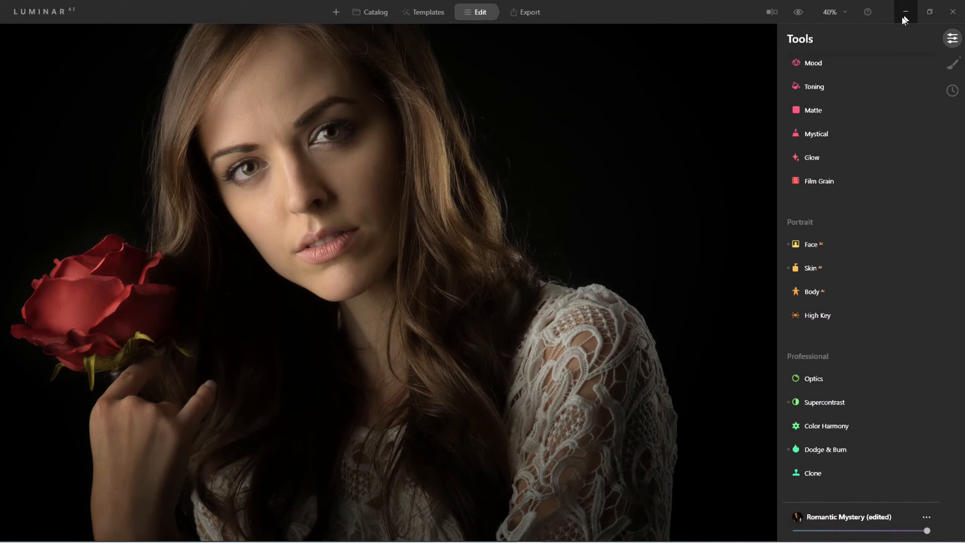
left_click(799, 13)
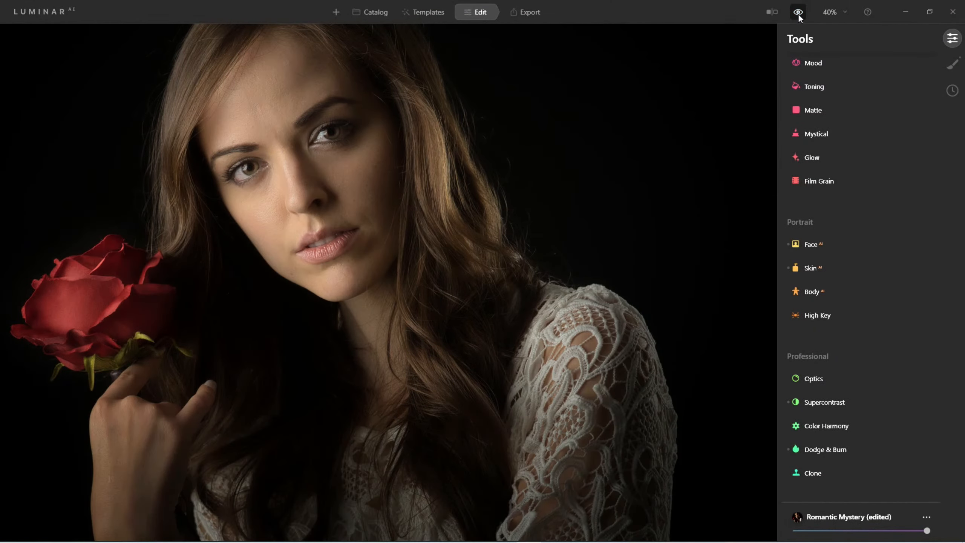
Step: Add a new Basic local-masking adjustment for the eyes
scroll(268, 76, "up", 4)
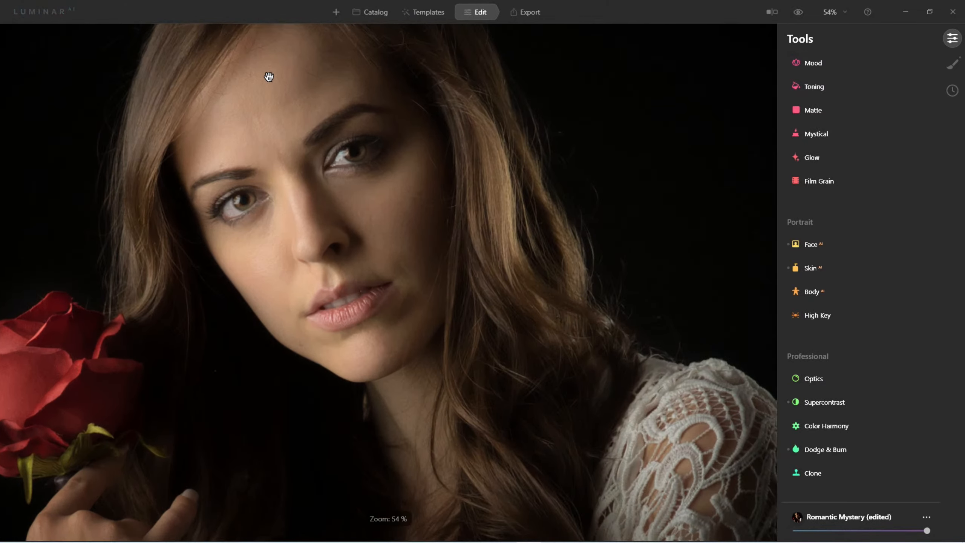
scroll(312, 139, "up", 3)
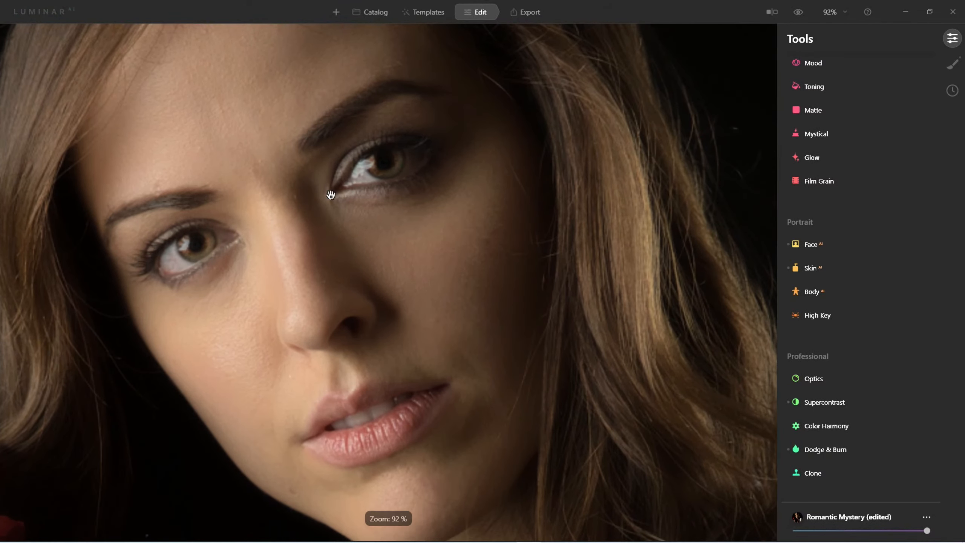
left_click_drag(319, 221, 309, 249)
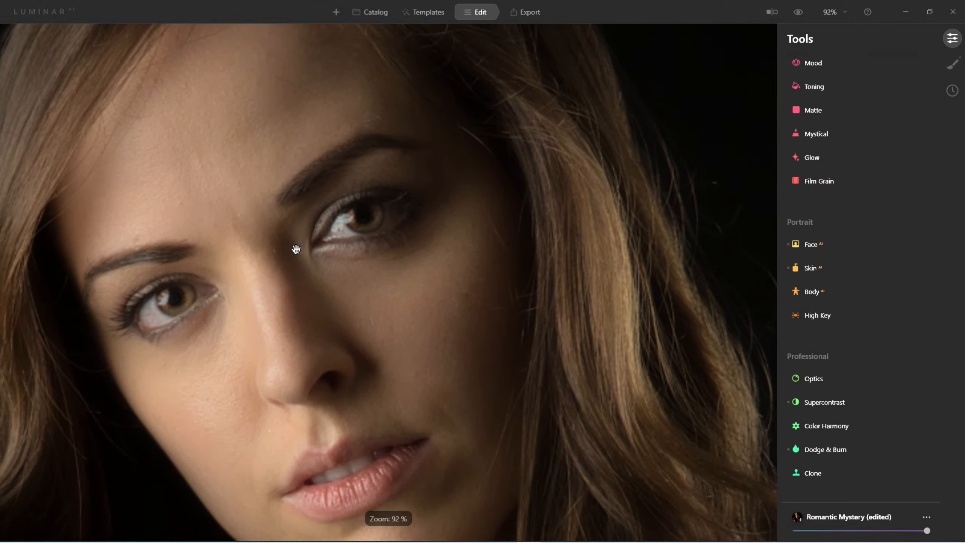
left_click(953, 64)
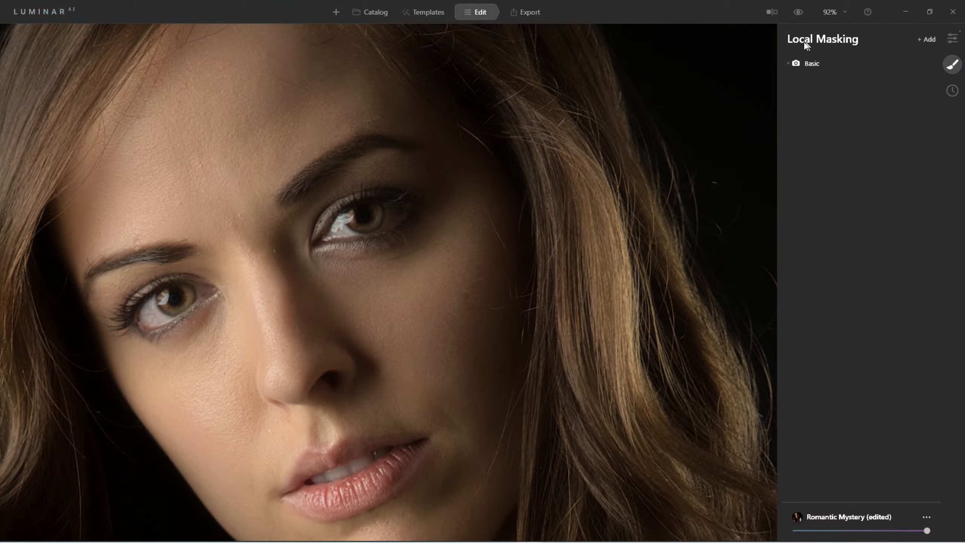
left_click(928, 39)
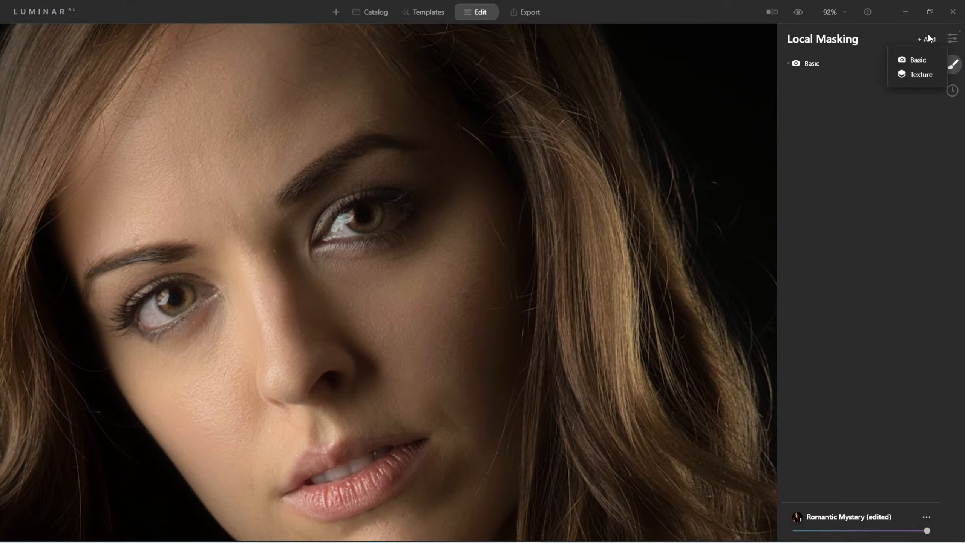
left_click(922, 61)
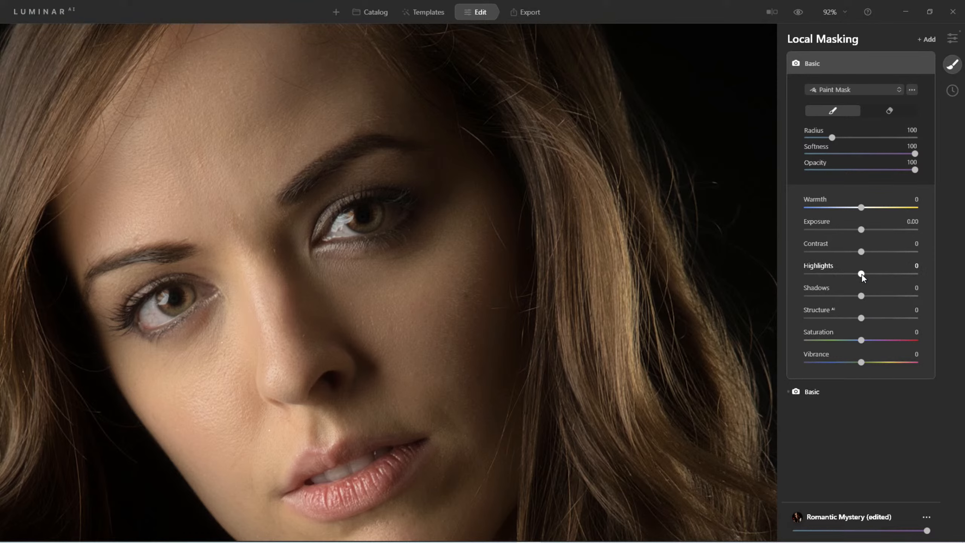
Step: Set the mask's Highlights to 39, Shadows to 52, Vibrance to 55 and Saturation to 20
left_click_drag(862, 274, 892, 296)
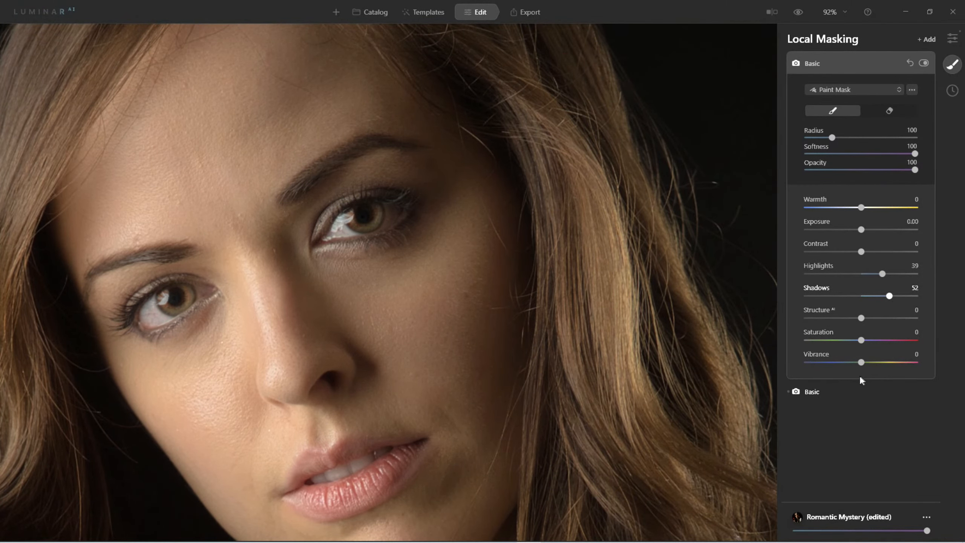
left_click_drag(862, 362, 890, 363)
left_click_drag(888, 362, 875, 341)
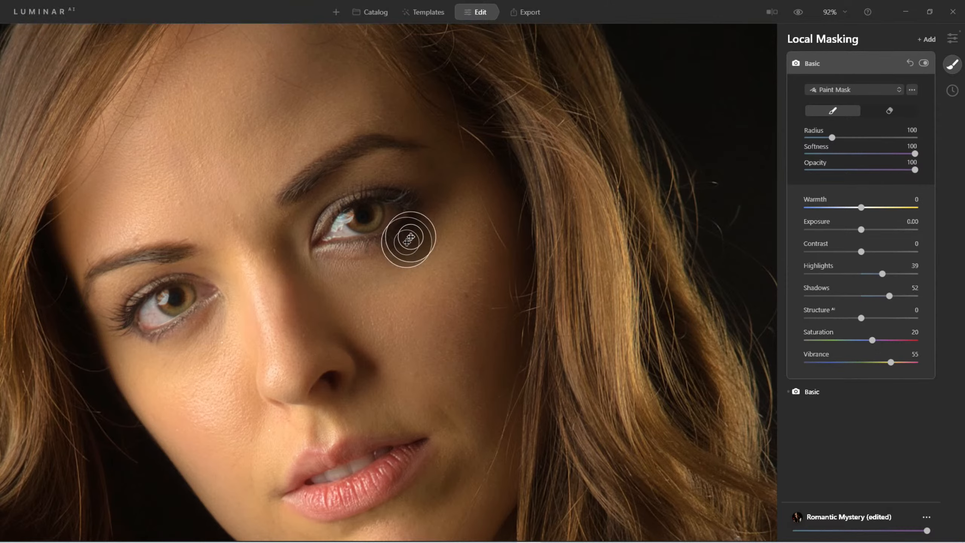
Step: Paint the mask over both irises with a brush radius of 16, then toggle the mask to compare
key("bracketleft")
key("bracketleft")
key("bracketleft")
key("bracketleft")
key("bracketleft")
key("bracketleft")
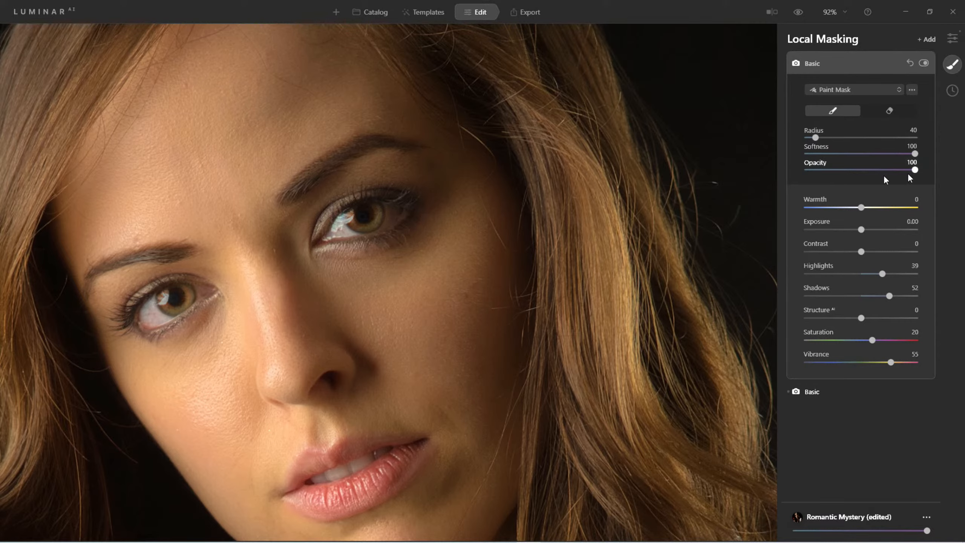
key("bracketleft")
key("bracketleft")
key("bracketleft")
key("bracketright")
key("bracketright")
key("bracketleft")
key("bracketleft")
mouse_move(375, 223)
left_mouse_down()
mouse_move(368, 227)
mouse_move(380, 210)
left_mouse_up()
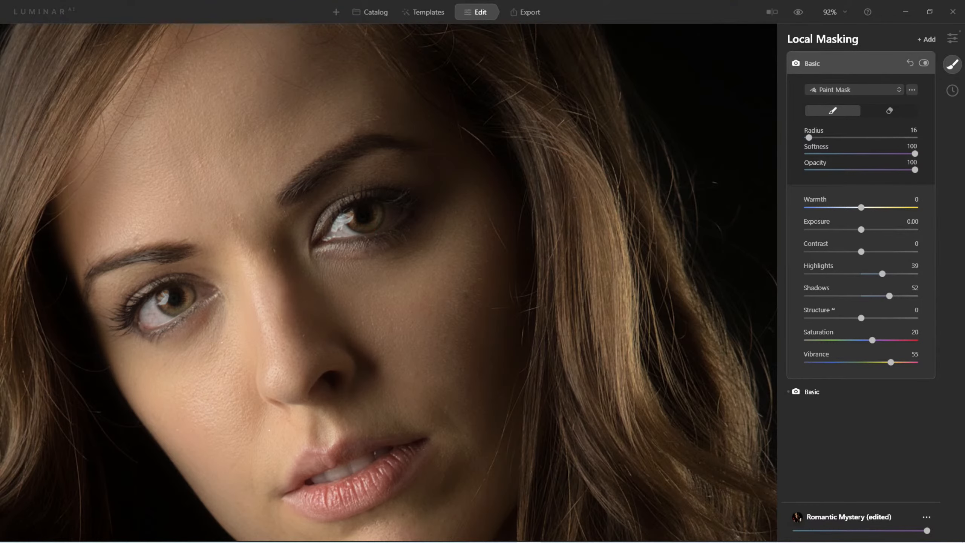
left_click_drag(173, 312, 190, 289)
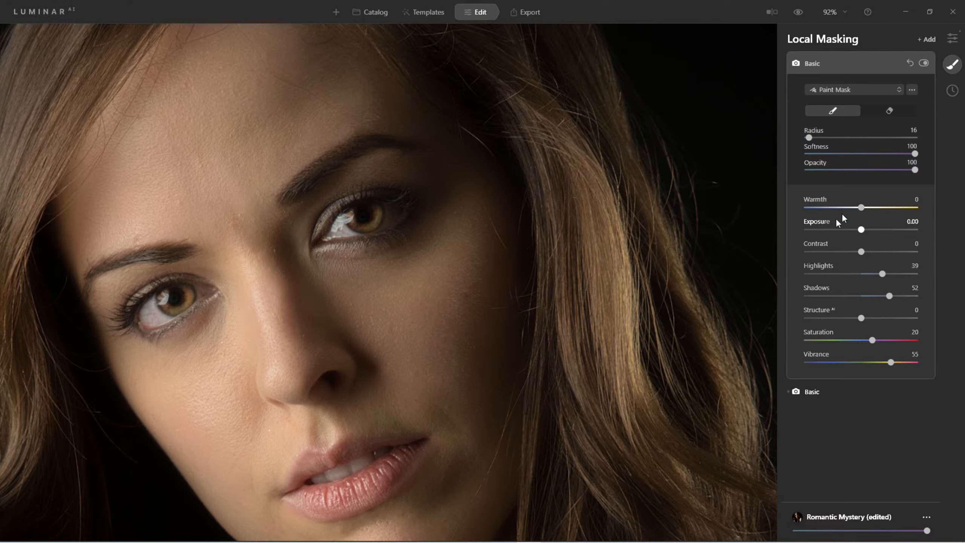
left_click(924, 63)
left_click(924, 63)
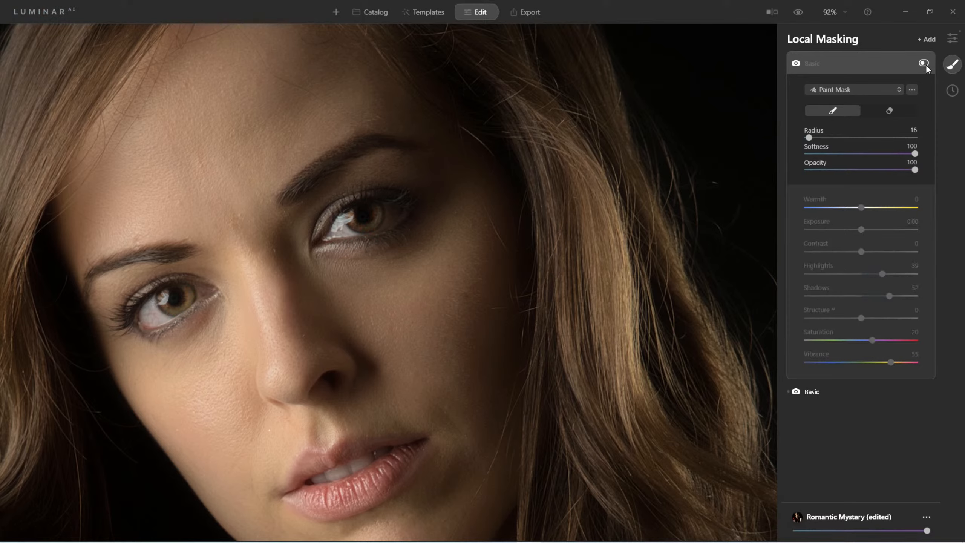
Step: Toggle the eye mask adjustment off and on to compare the irises with and without it
left_click(925, 64)
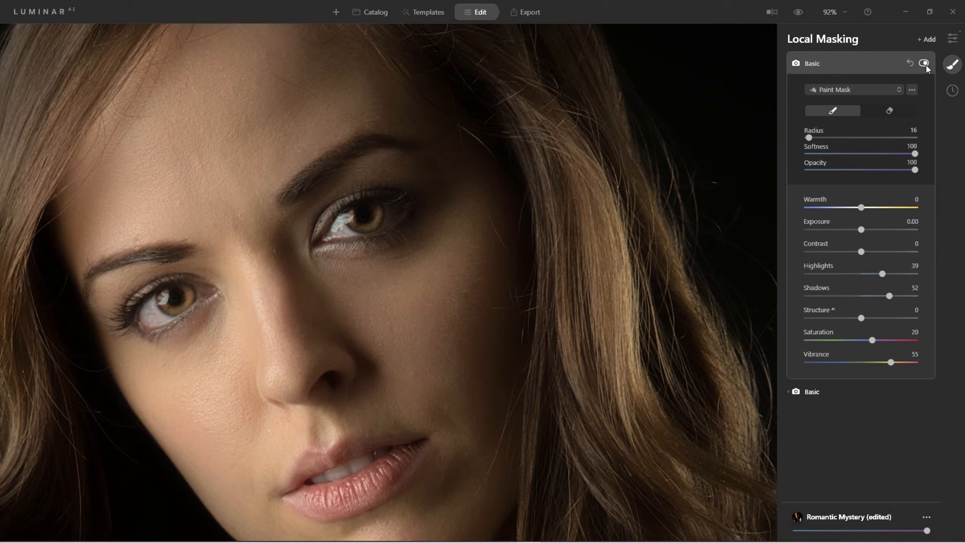
left_click(926, 64)
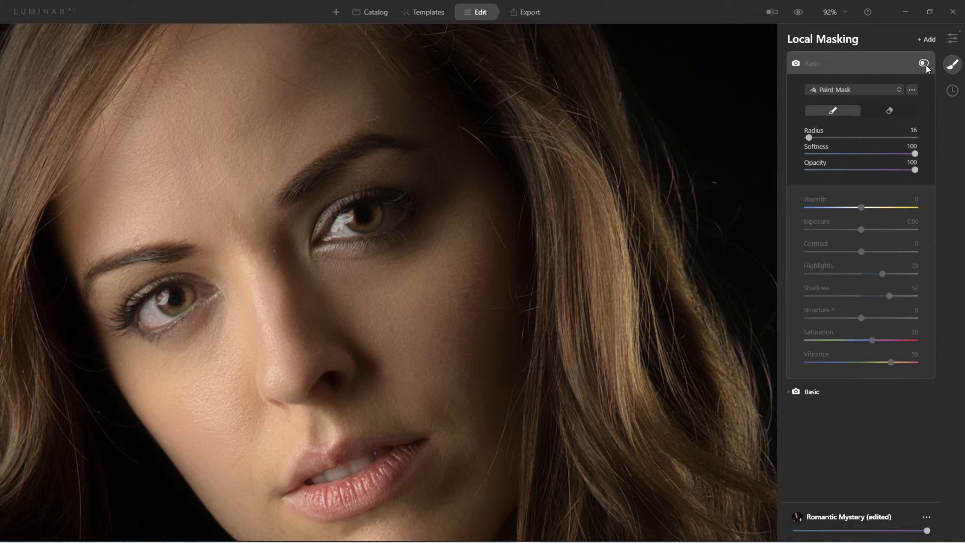
left_click(925, 64)
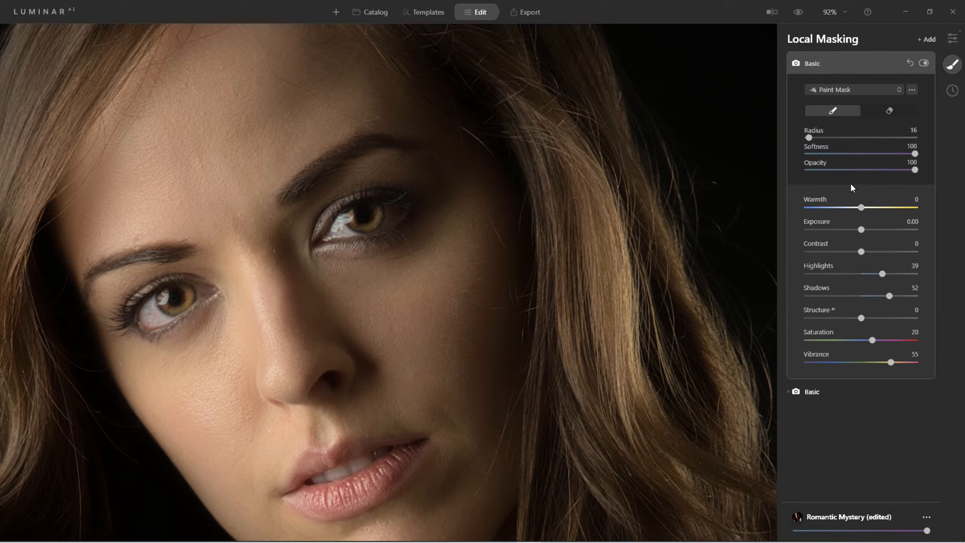
Step: Set the eye mask's Structure to 36 and collapse the adjustment
left_click(912, 170)
left_click(815, 64)
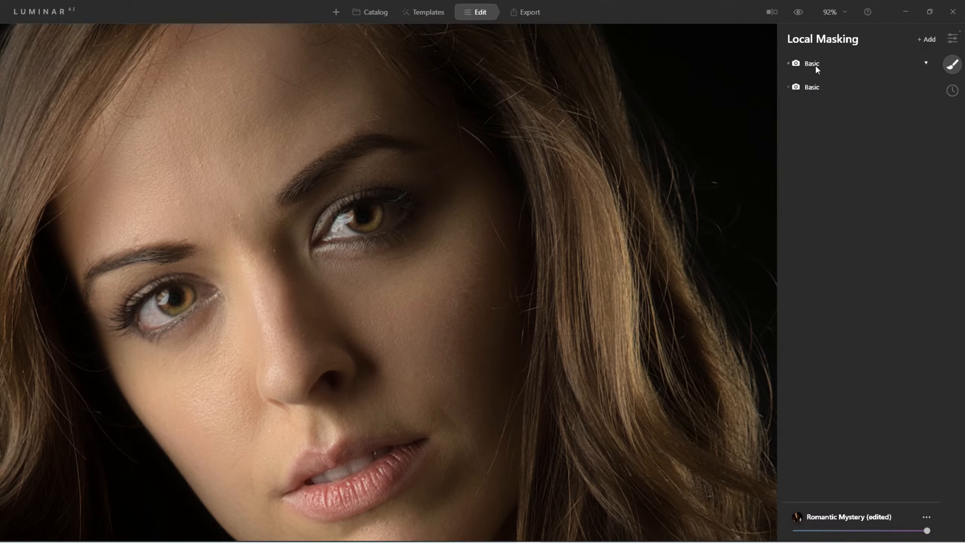
left_click(815, 65)
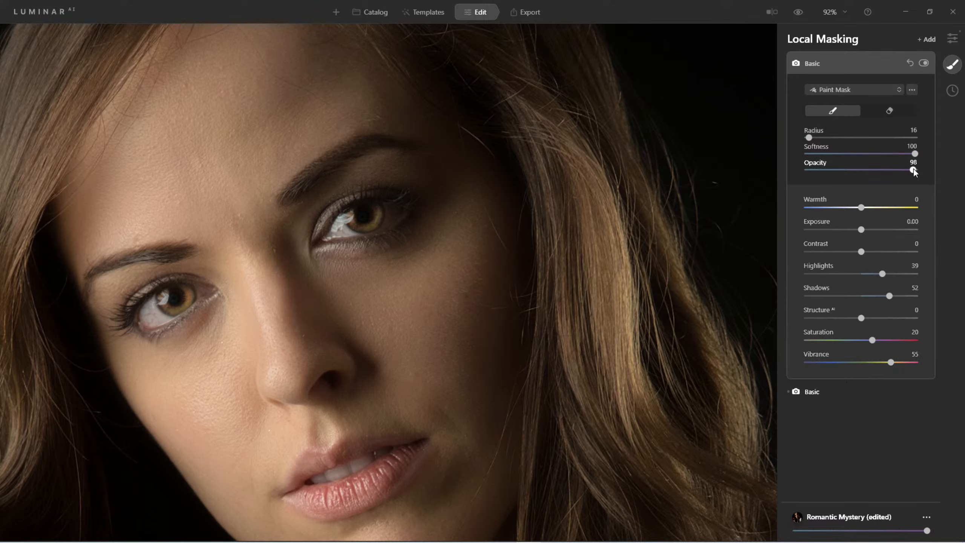
mouse_move(914, 172)
left_mouse_down()
mouse_move(788, 175)
mouse_move(915, 171)
left_mouse_up()
left_click_drag(864, 320, 873, 319)
left_click(824, 64)
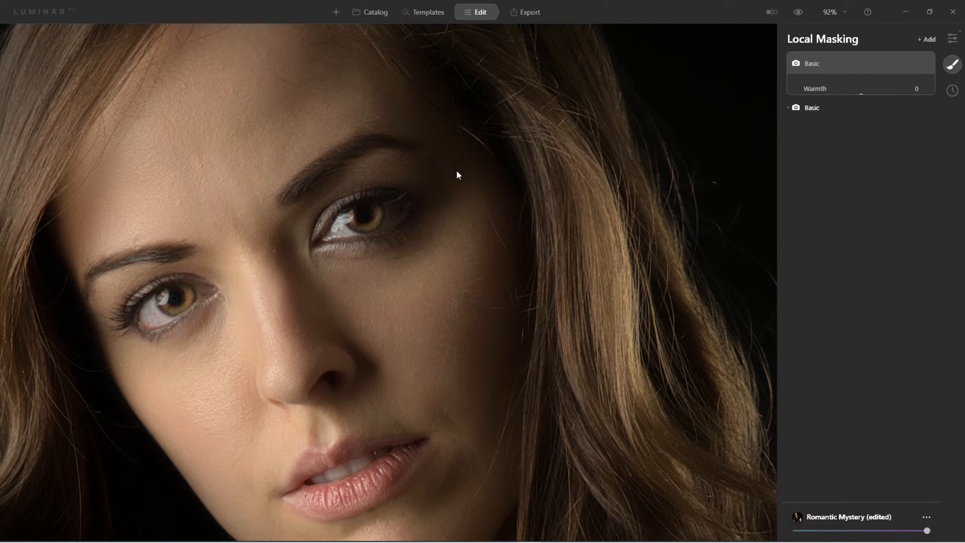
Step: Zoom out over the whole portrait and toggle the eye mask adjustment to compare the result
key("ctrl+0")
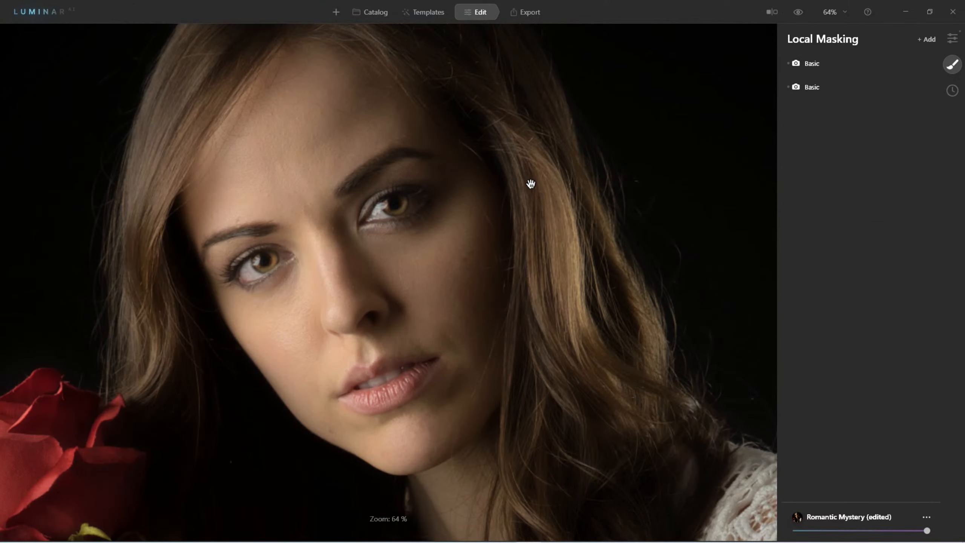
scroll(531, 184, "down", 5)
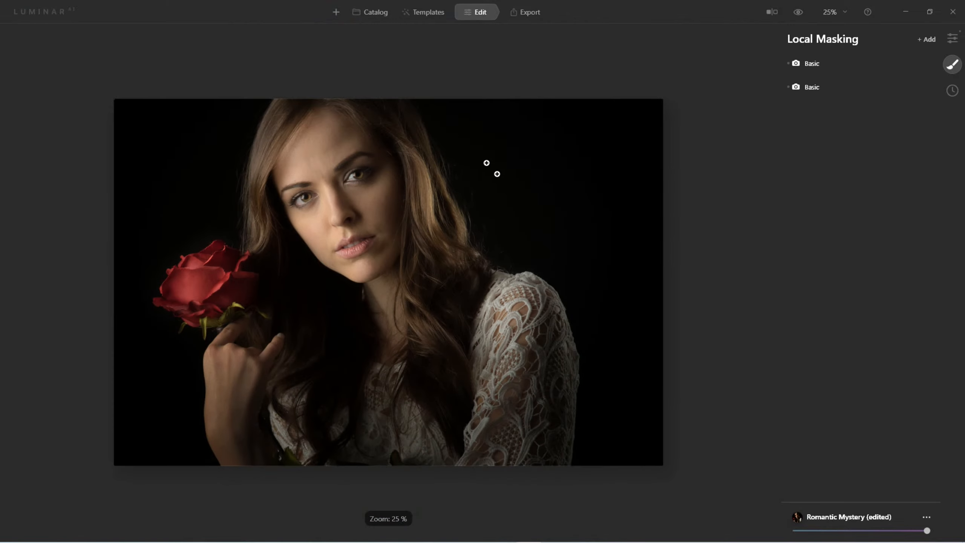
scroll(420, 118, "up", 5)
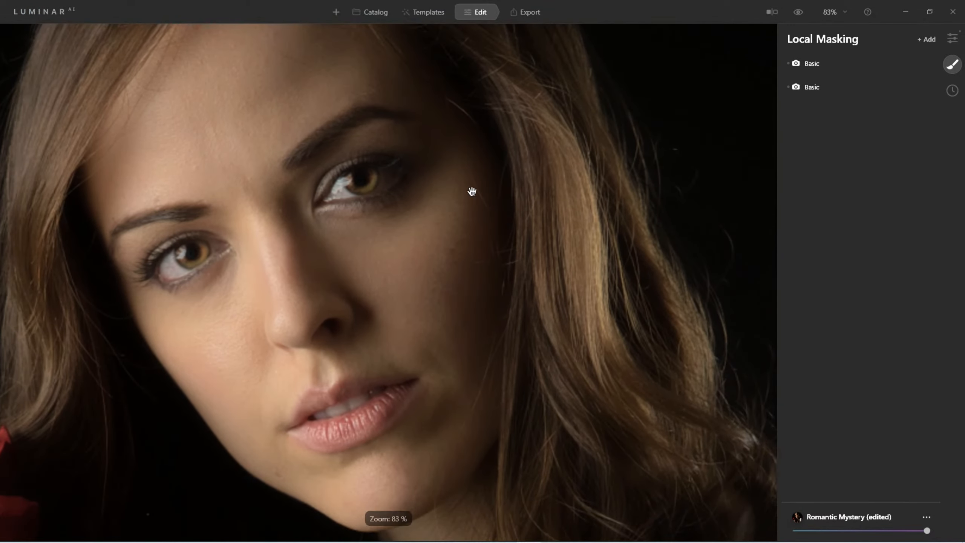
scroll(455, 191, "down", 3)
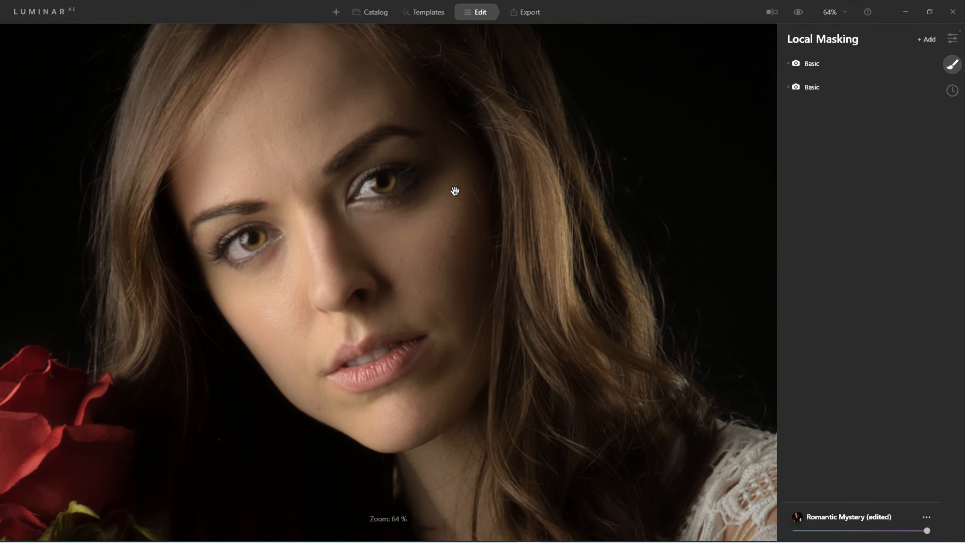
scroll(452, 190, "down", 1)
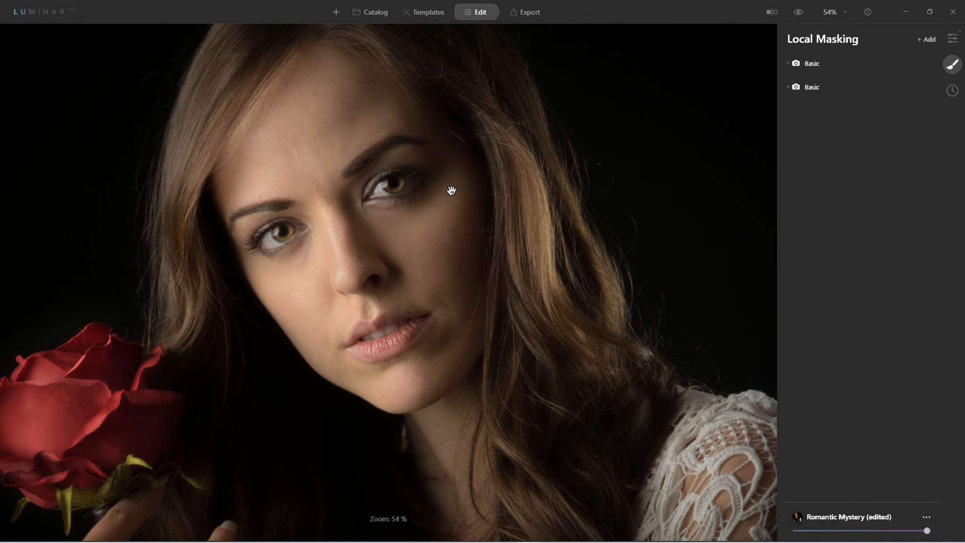
left_click(812, 63)
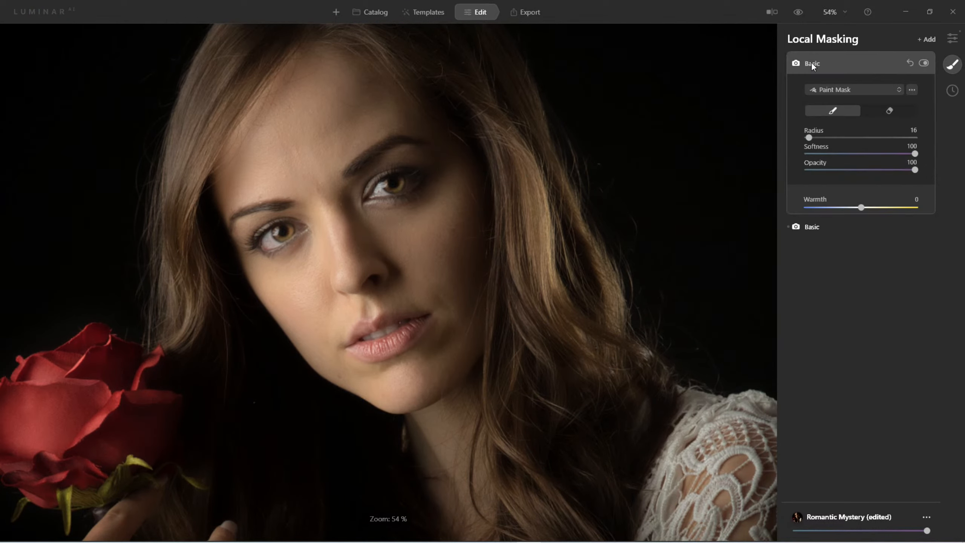
left_click(928, 63)
left_click(928, 62)
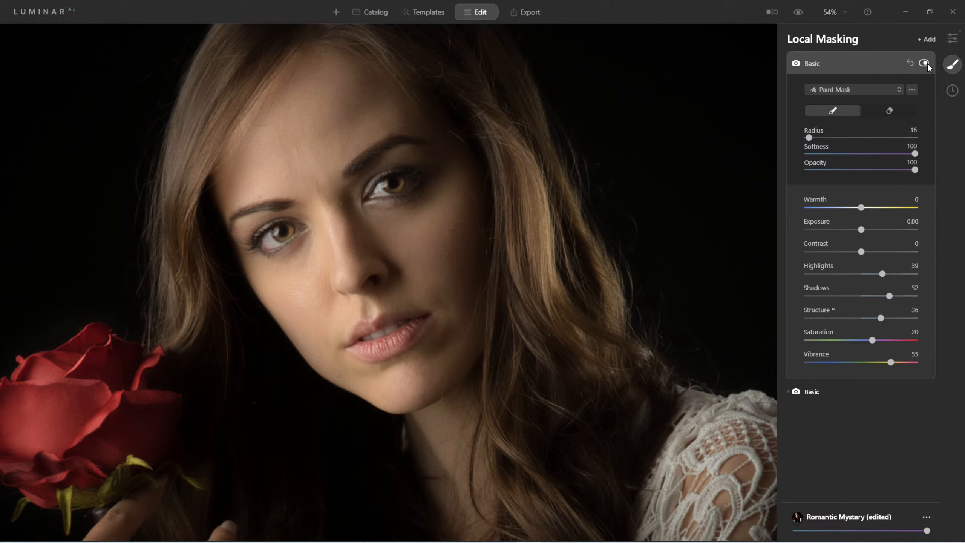
left_click(927, 62)
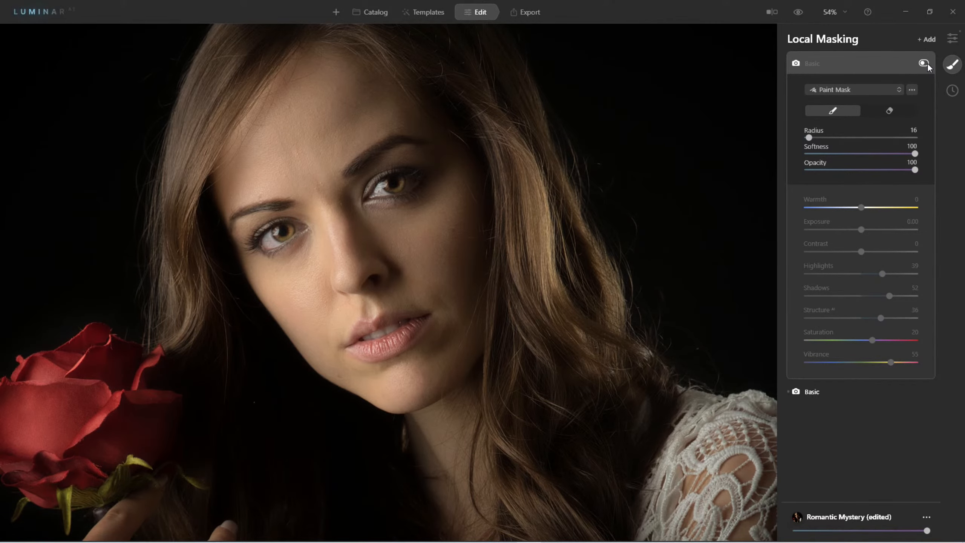
left_click(928, 63)
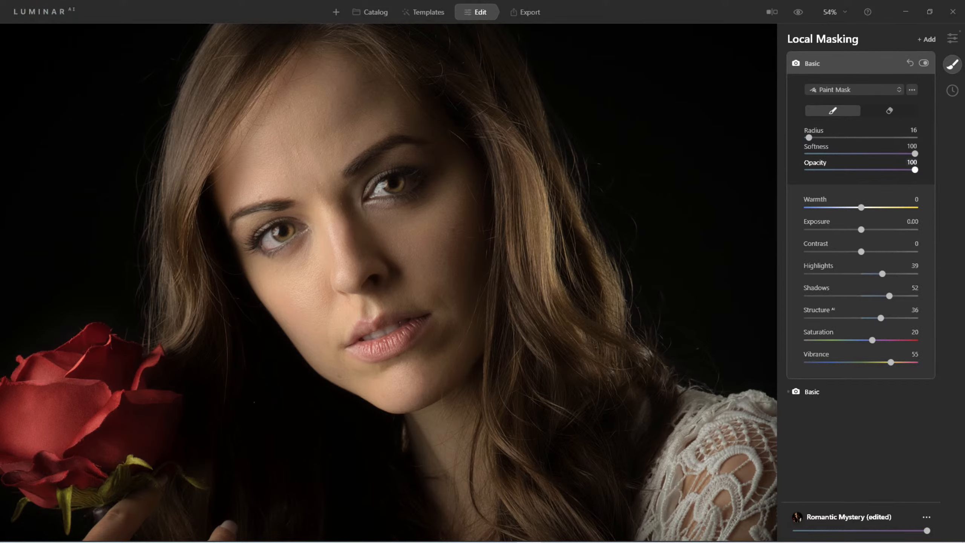
Step: Lower the mask brush Opacity to 17
left_click_drag(844, 171, 839, 170)
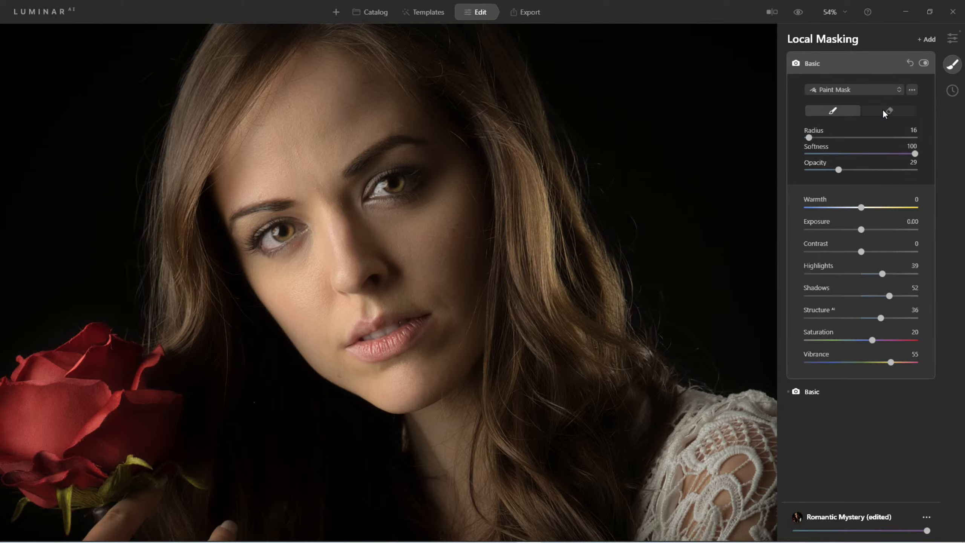
left_click_drag(840, 171, 829, 171)
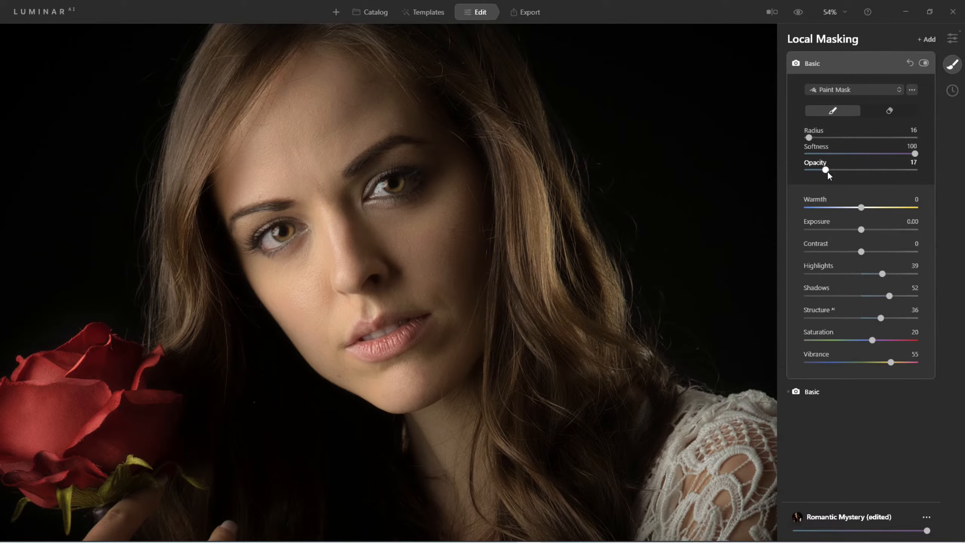
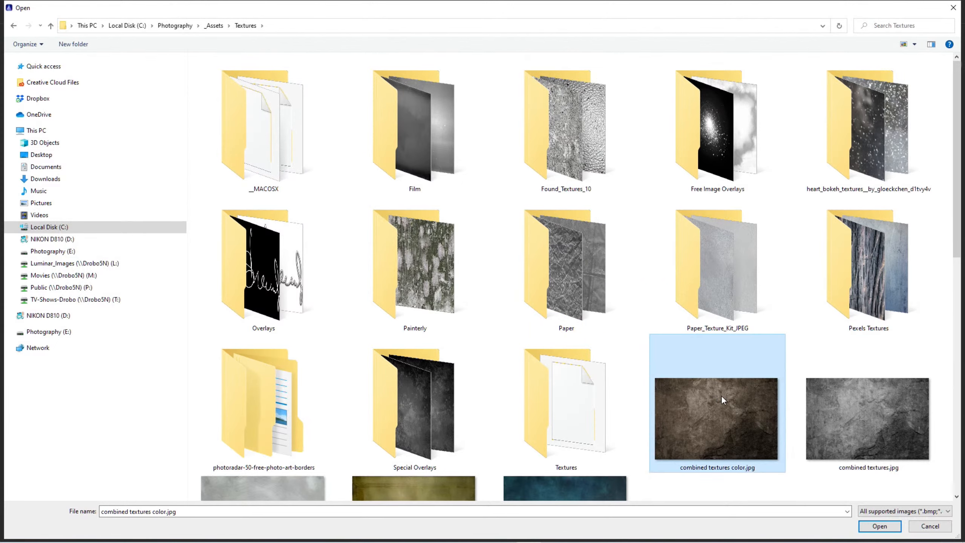
Step: Load the 'combined textures color.jpg' texture from the Textures folder into the Texture adjustment
scroll(709, 396, "down", 6)
scroll(709, 396, "up", 3)
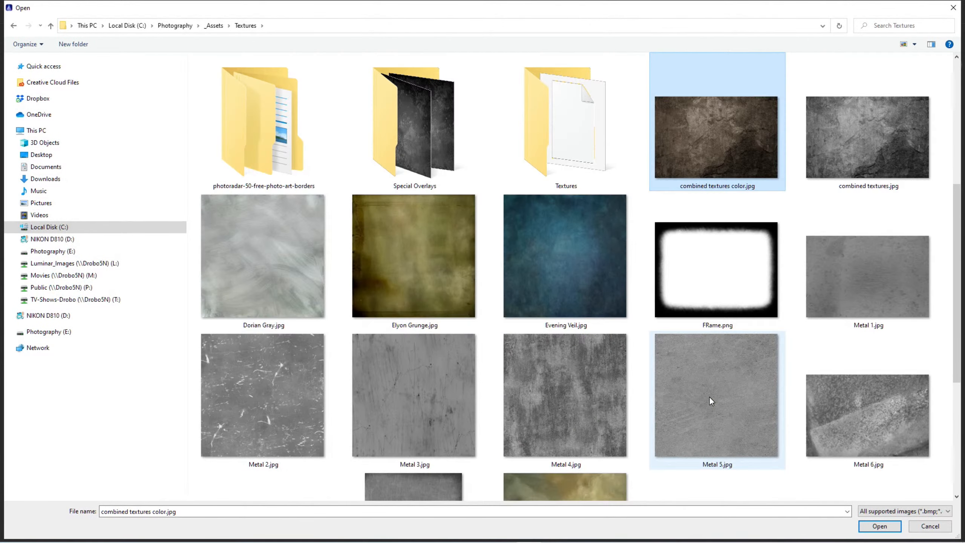
scroll(709, 396, "up", 3)
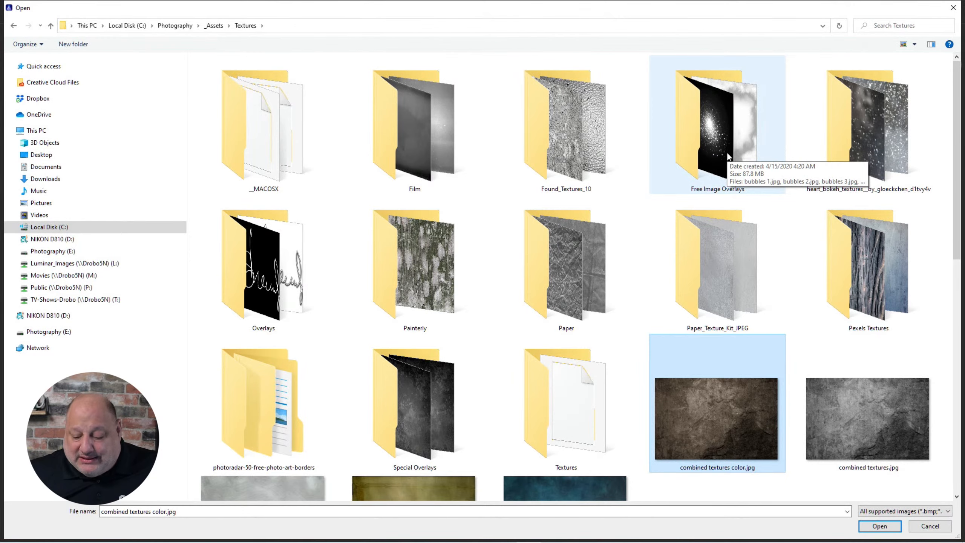
left_click(880, 526)
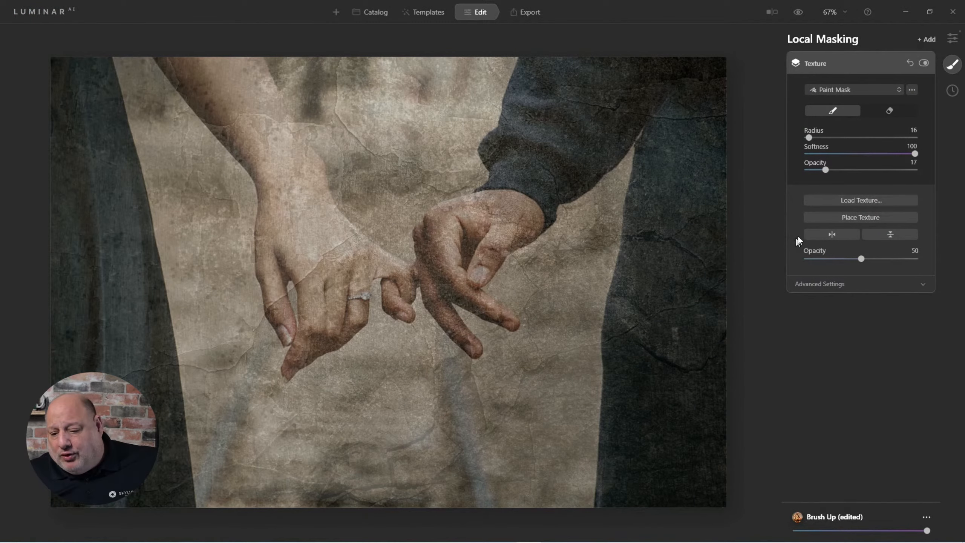
Step: Set the mask brush Opacity to 22 and the texture Opacity to 69
mouse_move(827, 169)
left_mouse_down()
mouse_move(875, 173)
mouse_move(833, 177)
left_mouse_up()
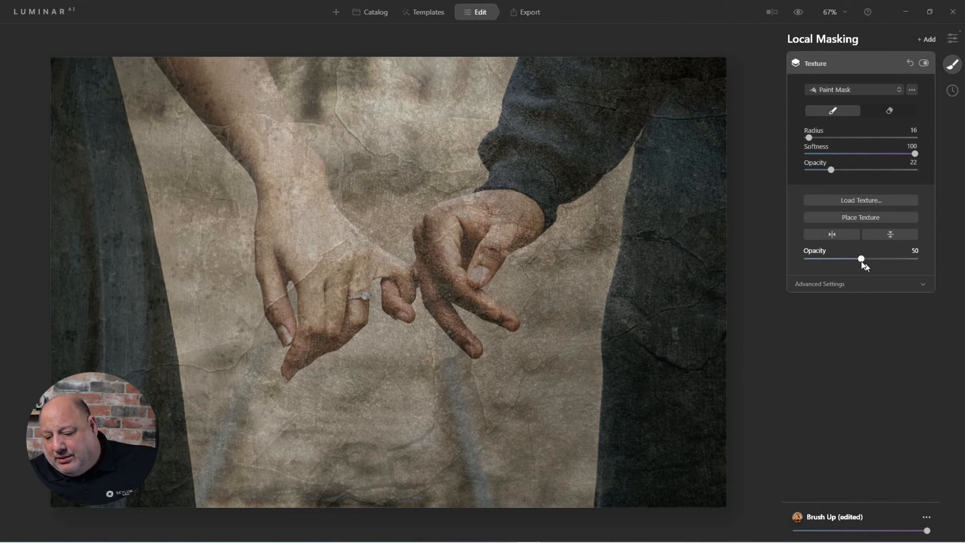
left_click_drag(862, 260, 858, 260)
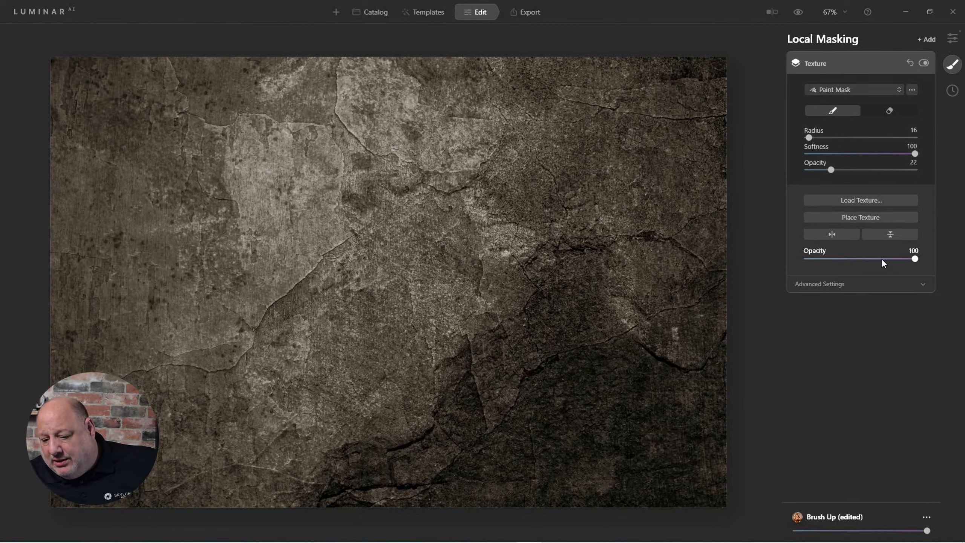
left_click(882, 259)
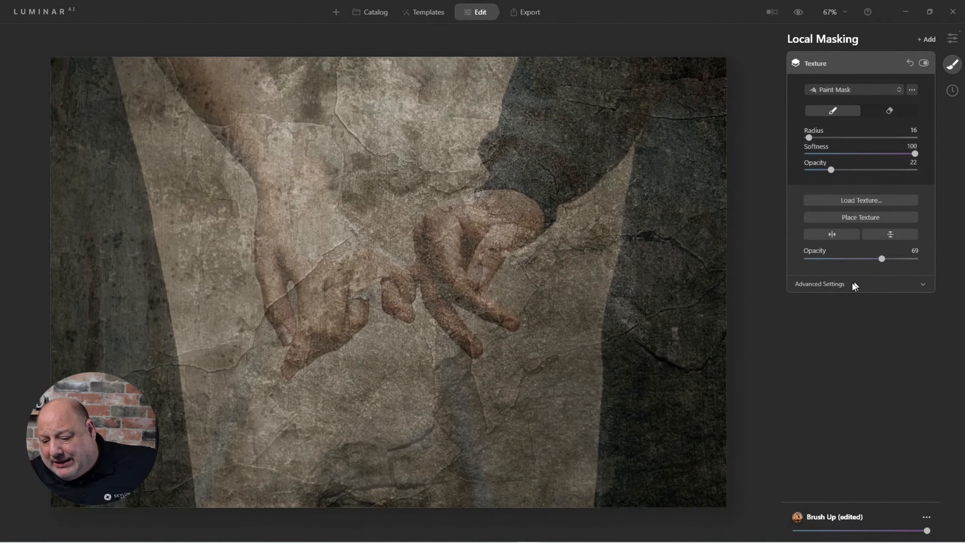
Step: Open the texture's advanced settings and set its Blend mode to Overlay
left_click(840, 283)
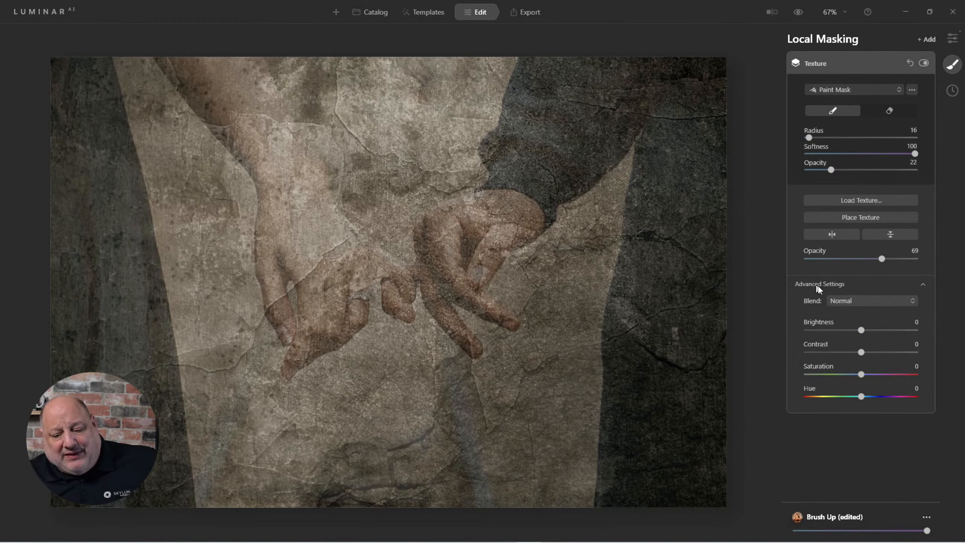
left_click(847, 303)
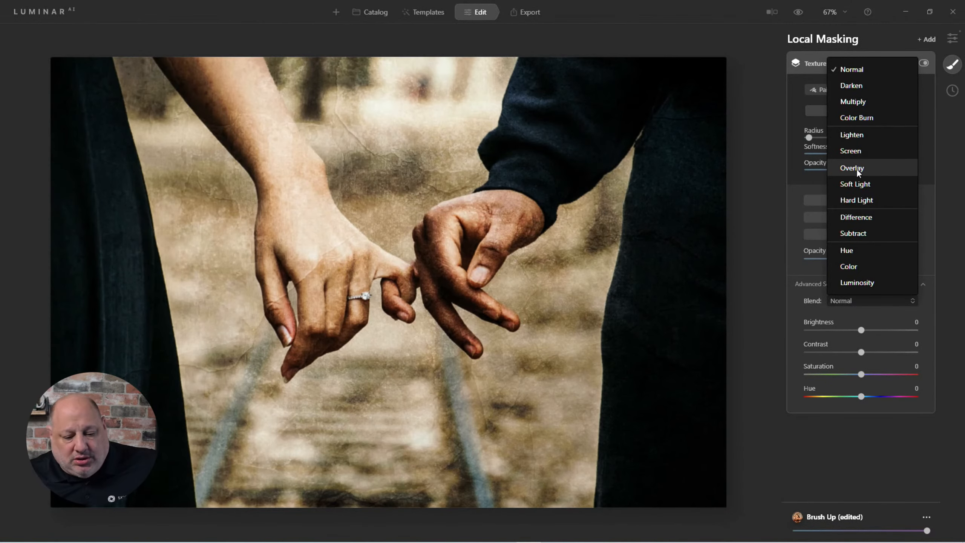
left_click(857, 168)
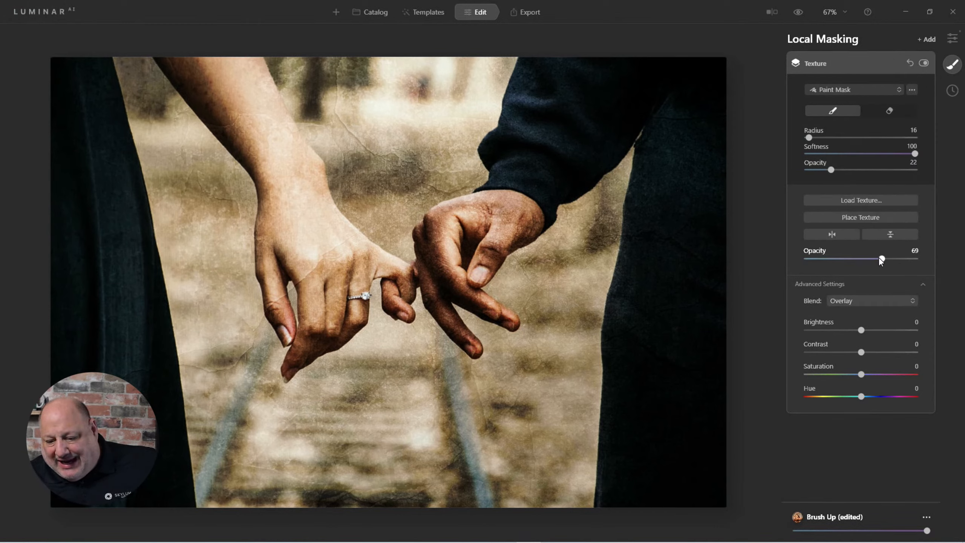
Step: Set the texture Opacity to 50 and toggle the Texture adjustment off and on to compare
left_click_drag(880, 258, 860, 263)
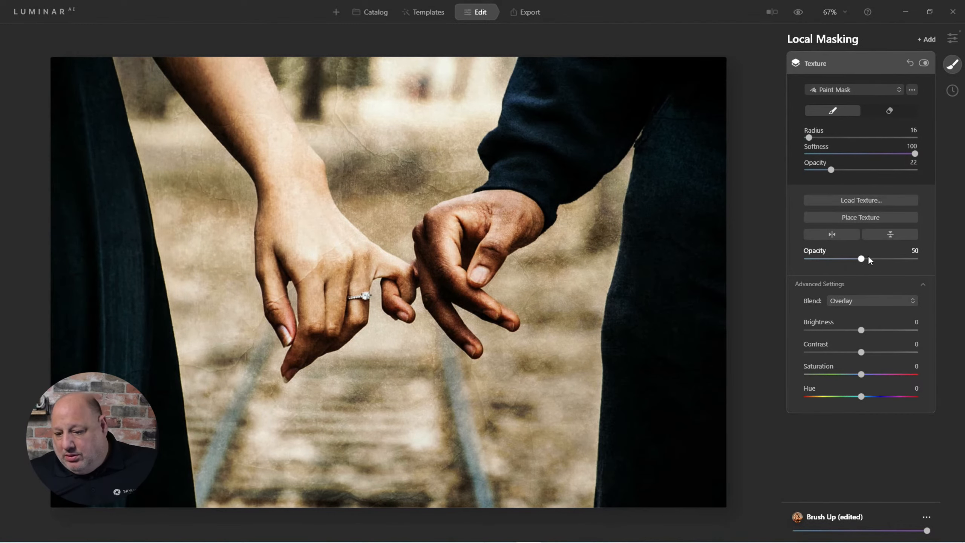
left_click(924, 63)
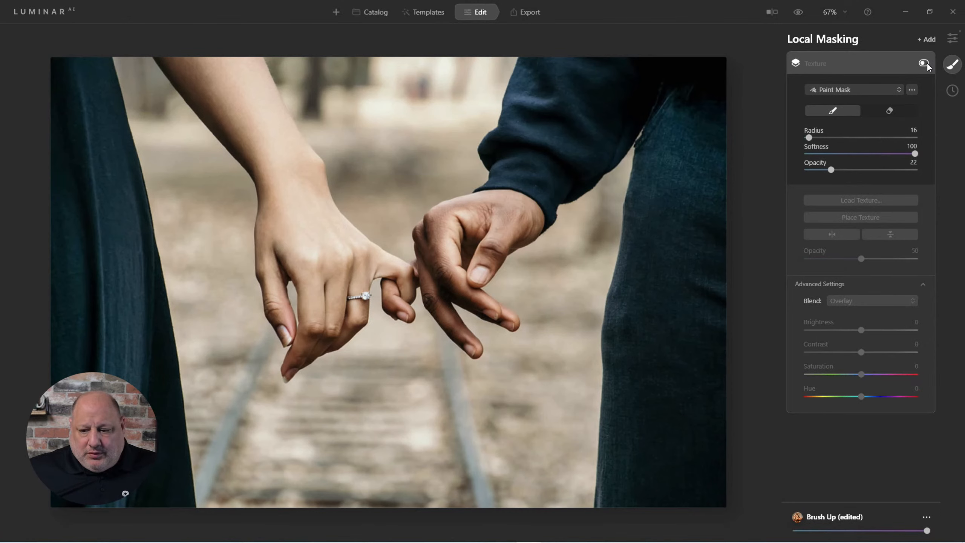
left_click(924, 63)
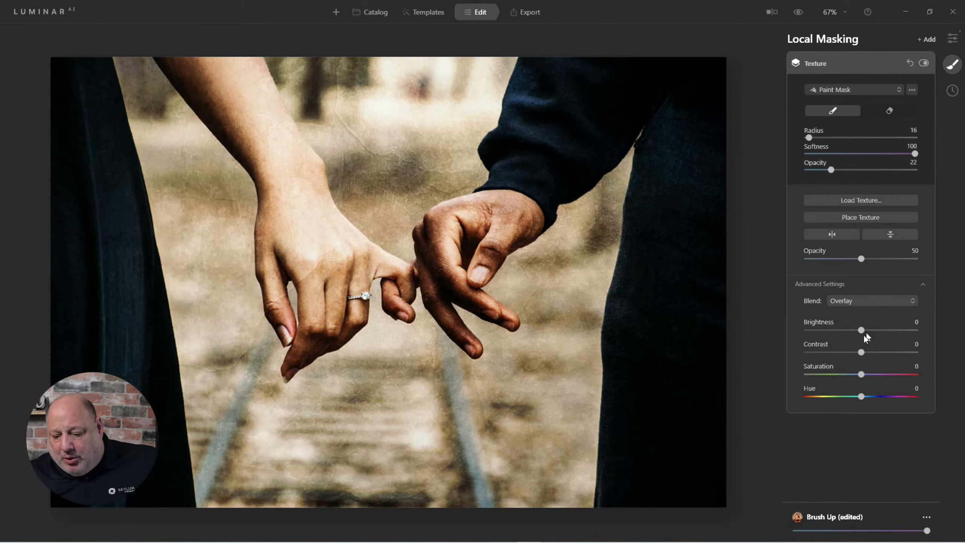
Step: Set the texture Brightness to -20, Contrast to 44 and Saturation to -7
left_click_drag(861, 330, 843, 340)
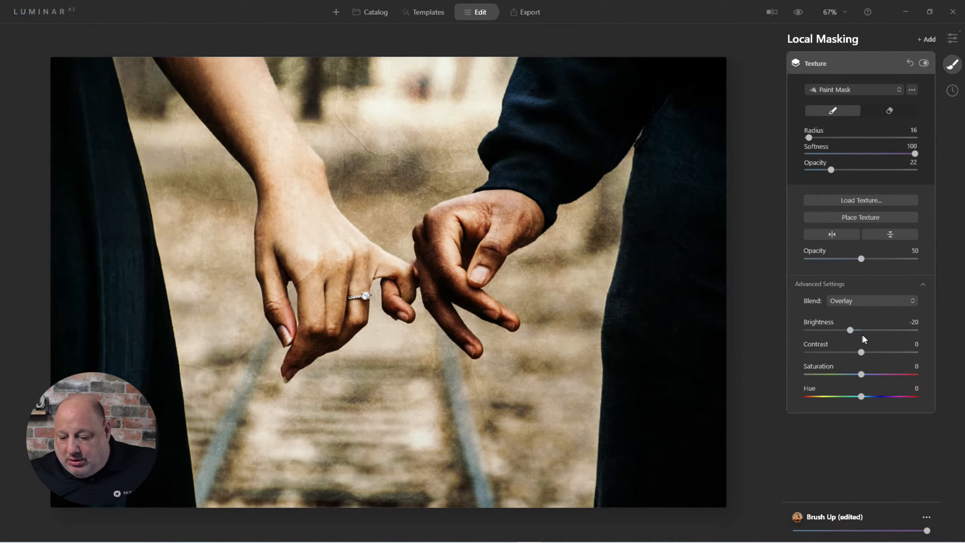
left_click_drag(861, 352, 896, 360)
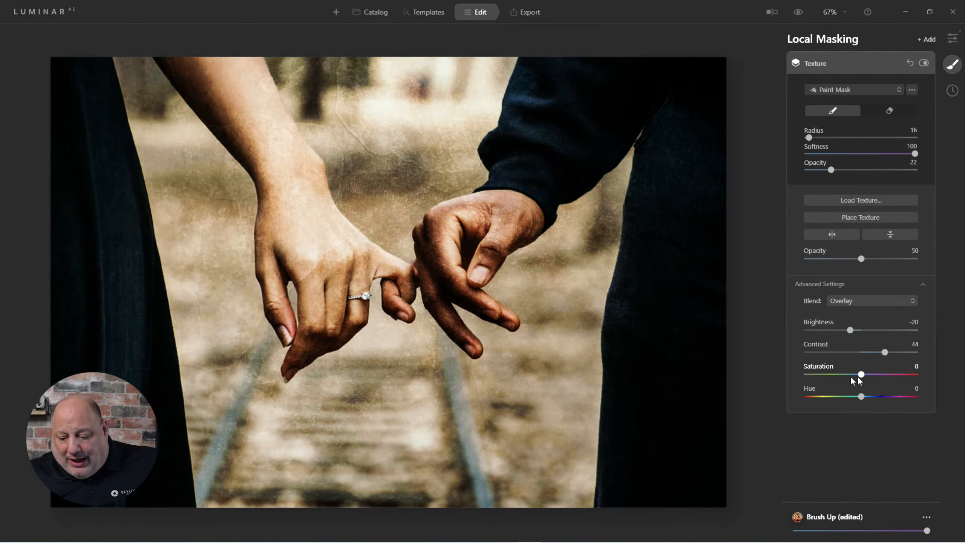
left_click_drag(861, 374, 961, 374)
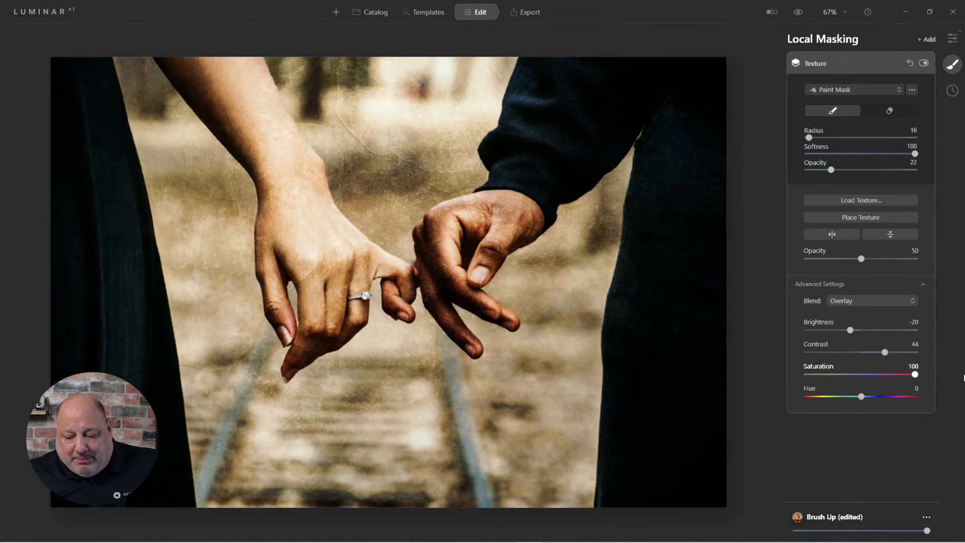
mouse_move(859, 374)
left_mouse_down()
mouse_move(849, 374)
mouse_move(859, 374)
left_mouse_up()
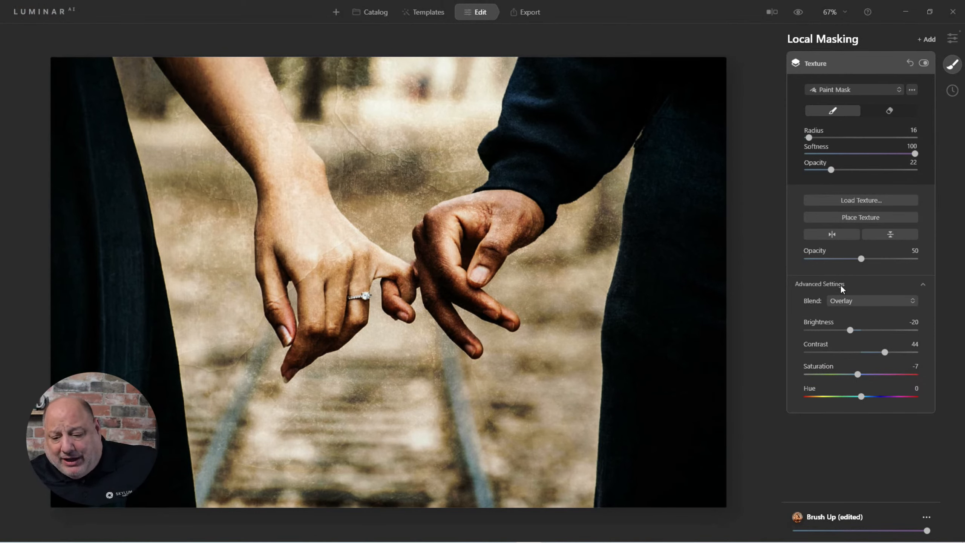
Step: Add a second Texture adjustment to the local masking stack
left_click(801, 283)
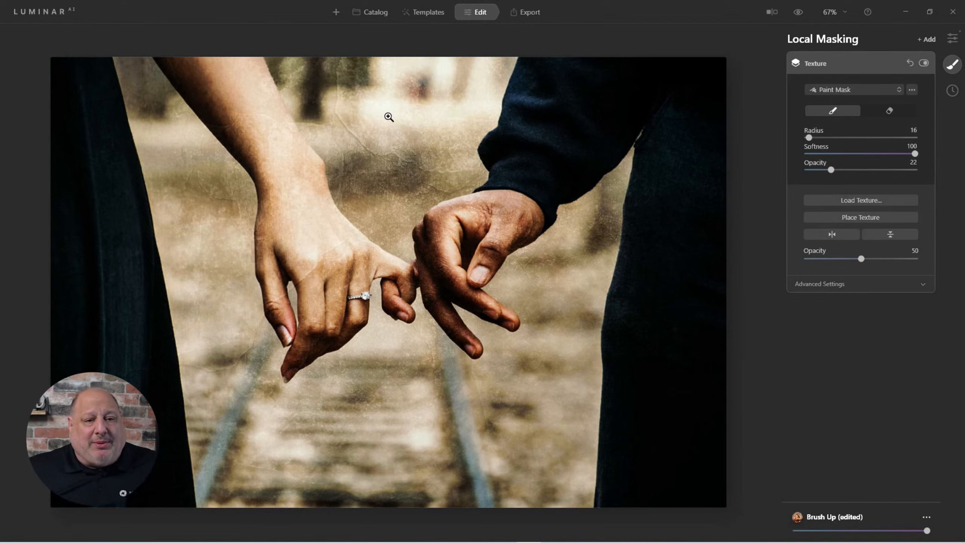
left_click(859, 283)
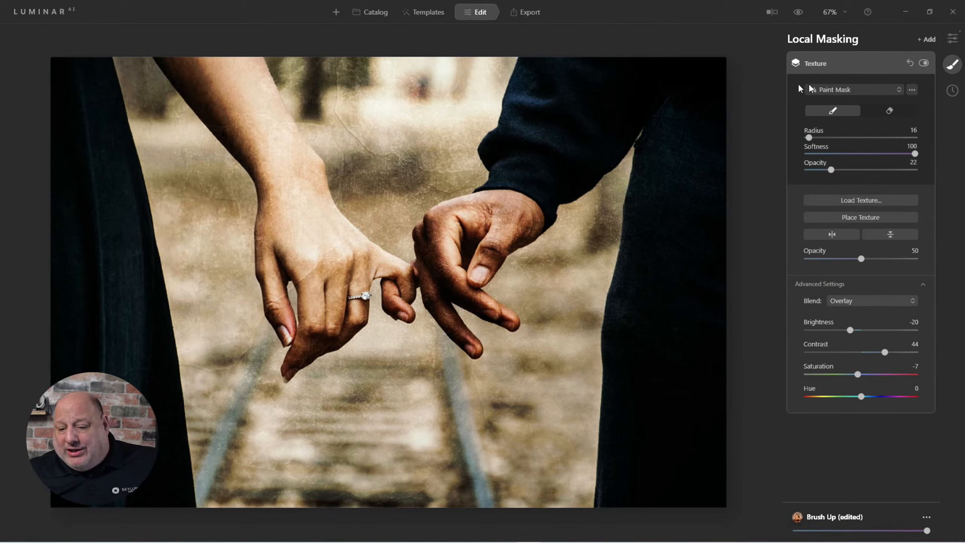
left_click(931, 40)
left_click(919, 75)
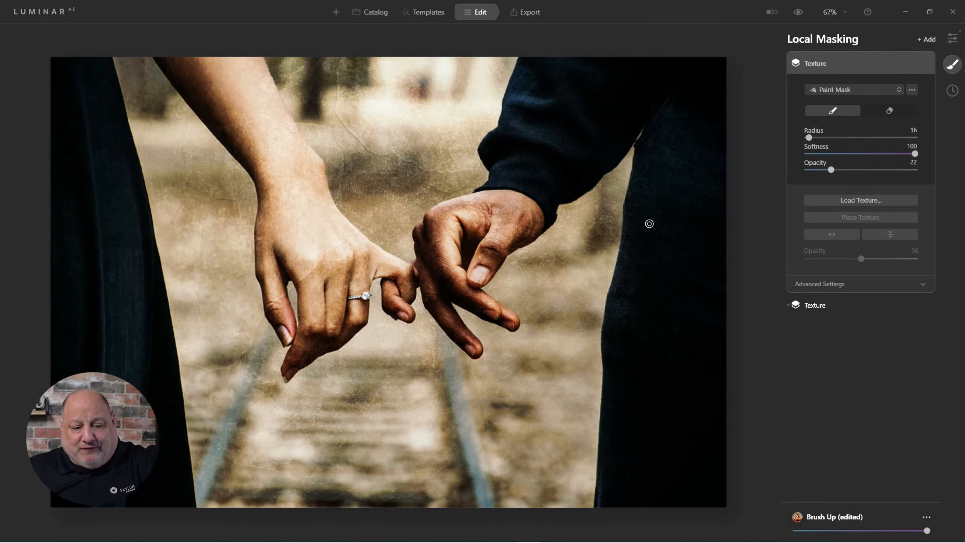
Step: Load the Frame.png texture from the Overlays folder into the new Texture adjustment
left_click(838, 201)
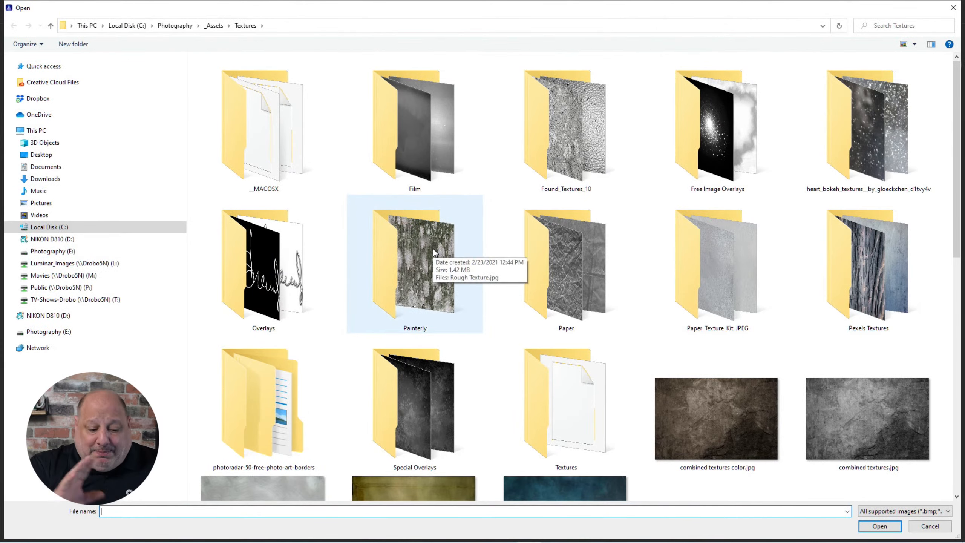
left_click(300, 274)
double_click(300, 273)
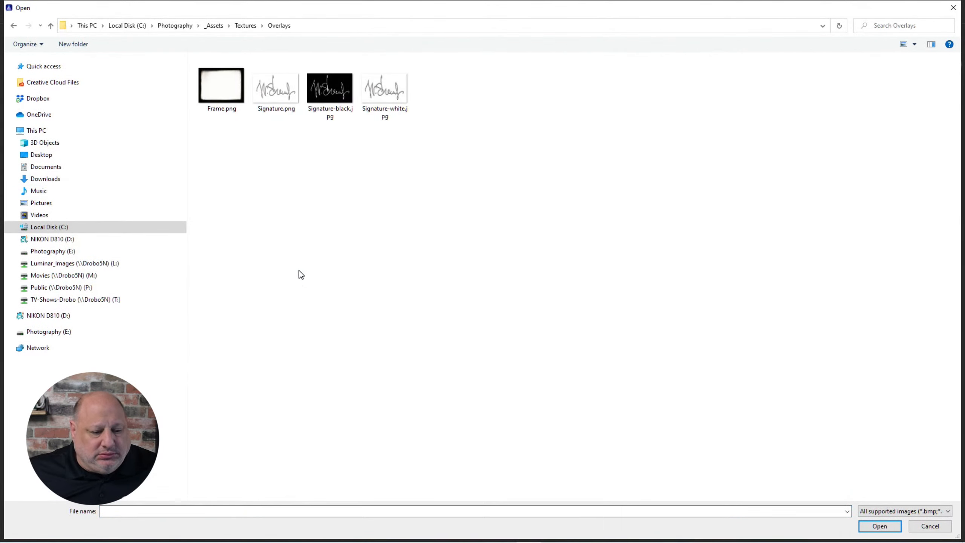
left_click(223, 111)
left_click(878, 526)
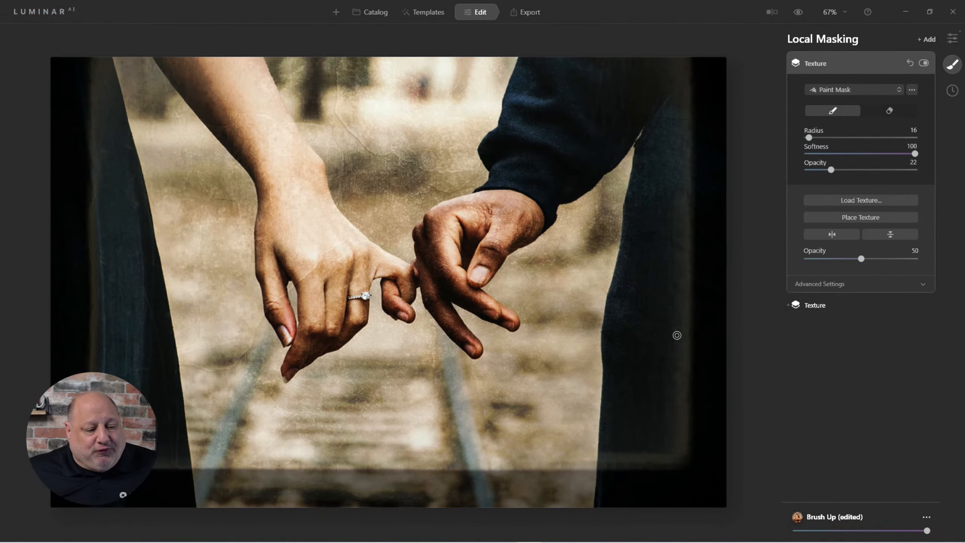
Step: Place the frame texture and stretch its edges to cover the whole photo
left_click(863, 216)
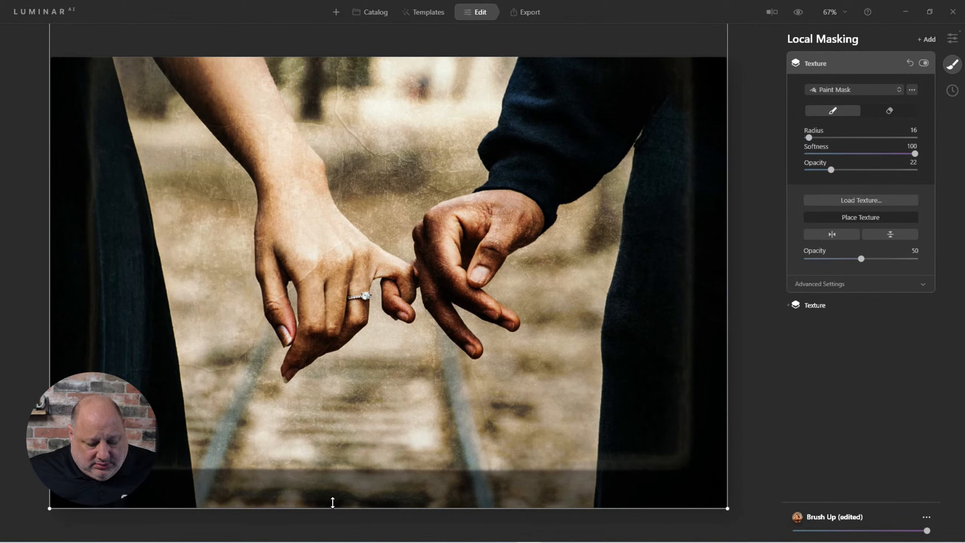
left_click_drag(332, 502, 356, 350)
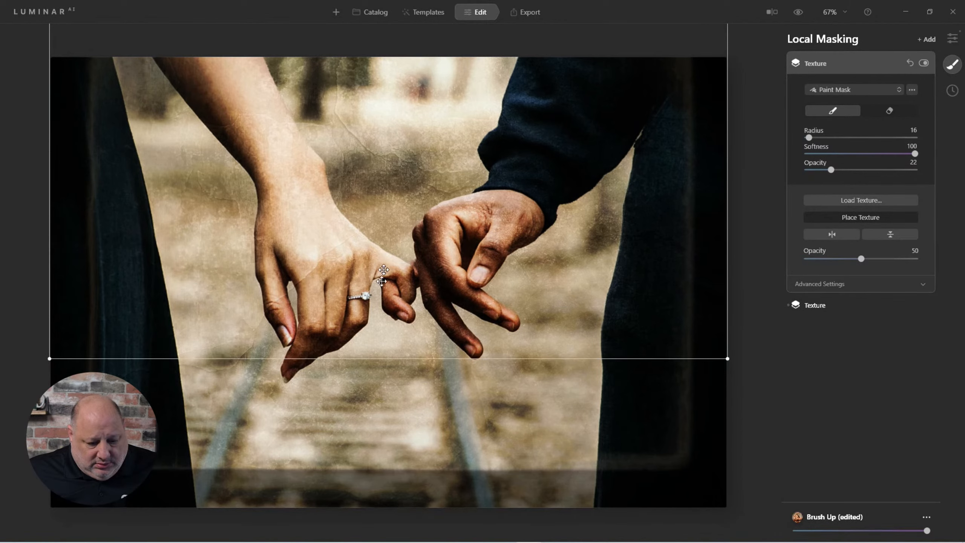
left_click_drag(384, 266, 383, 409)
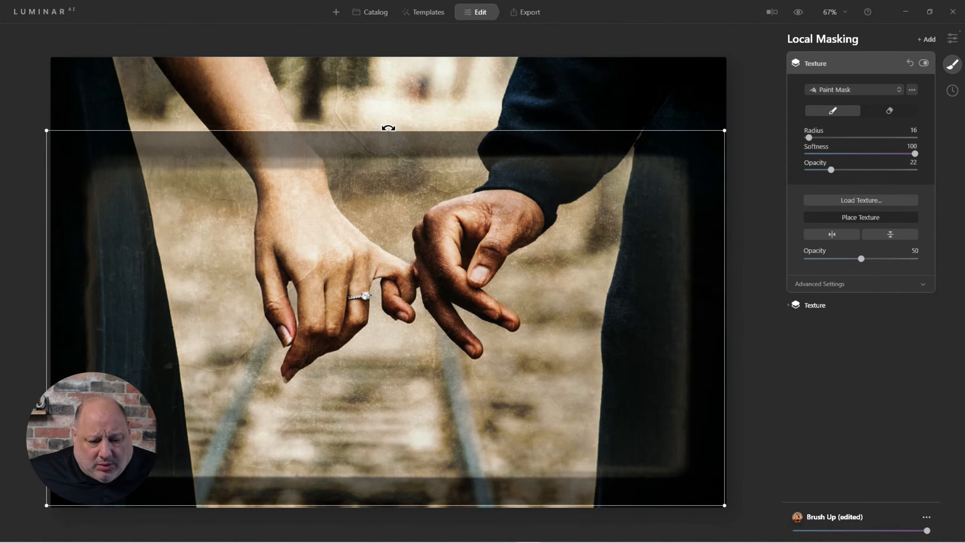
left_click_drag(382, 123, 379, 48)
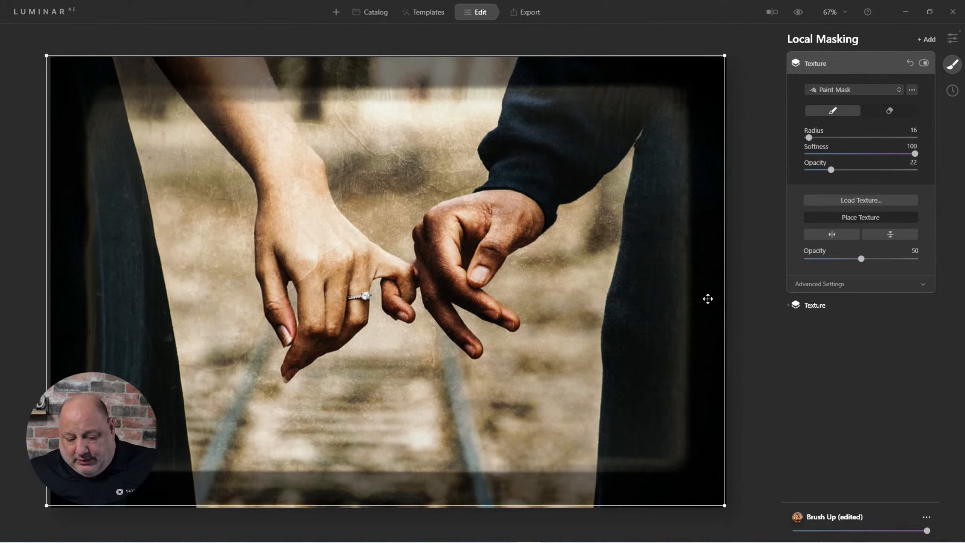
key("Return")
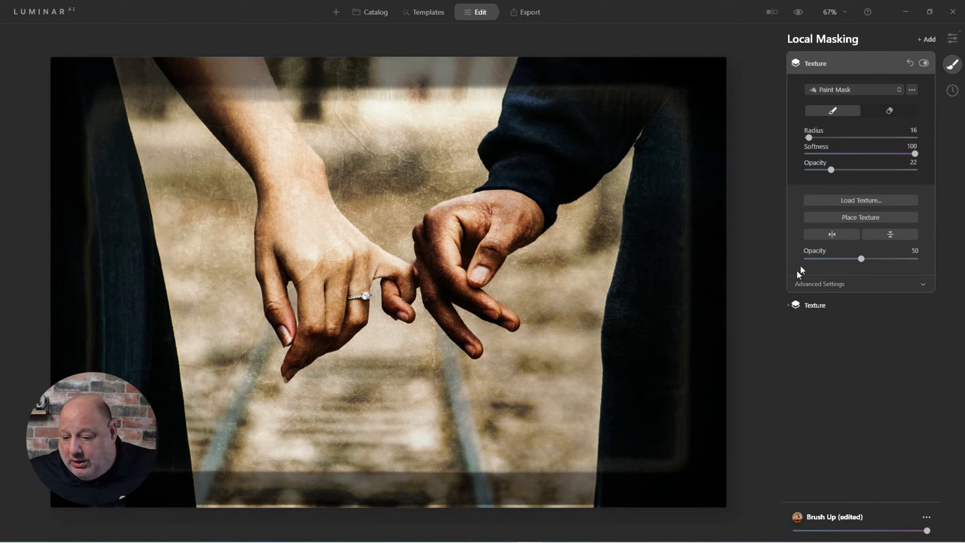
Step: Refit the frame's bottom edge and corner to the image and set the frame Opacity to 83
left_click(839, 215)
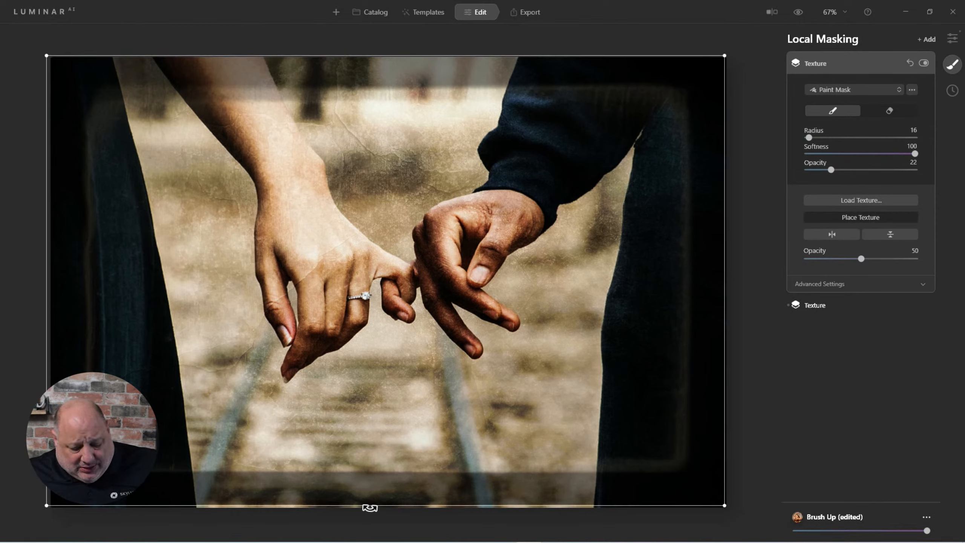
left_click_drag(365, 495, 364, 503)
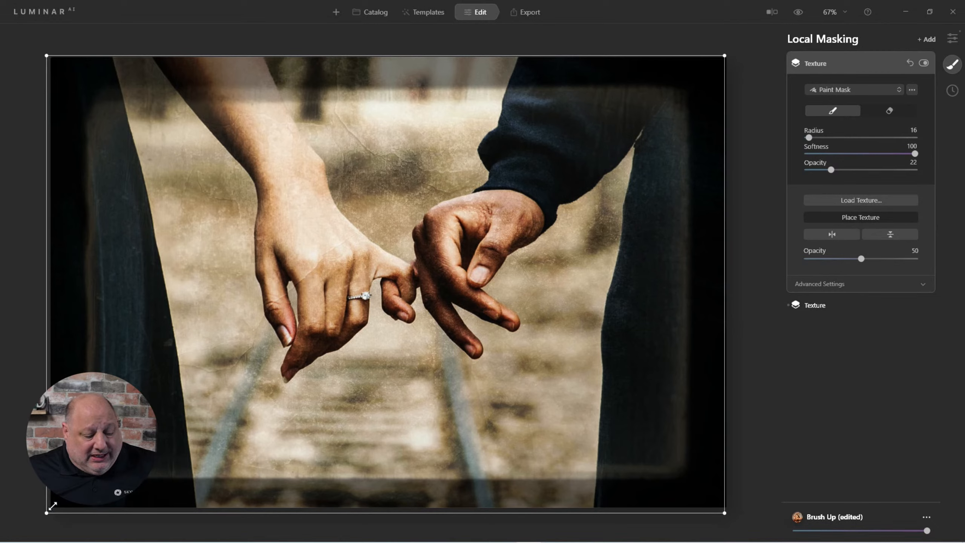
mouse_move(46, 512)
left_mouse_down()
mouse_move(215, 396)
mouse_move(50, 510)
left_mouse_up()
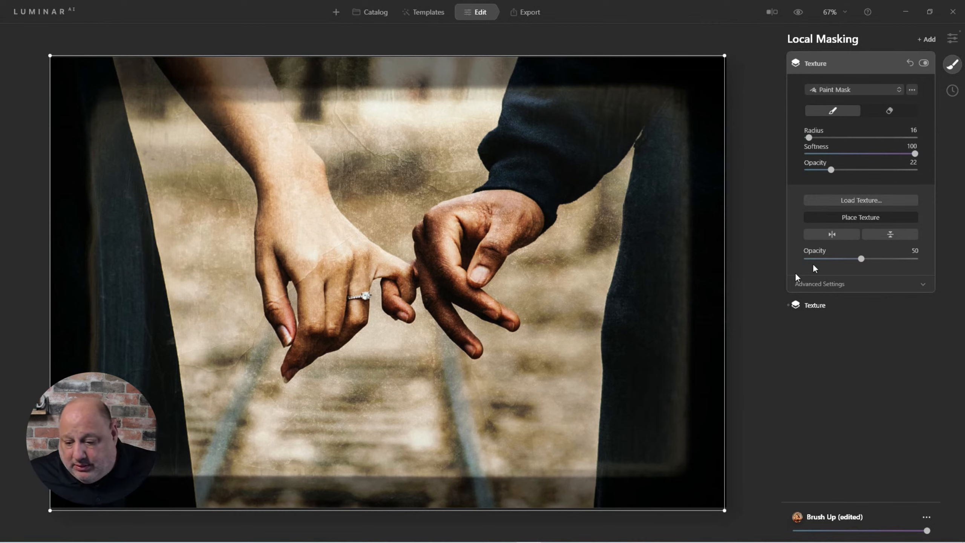
key("Return")
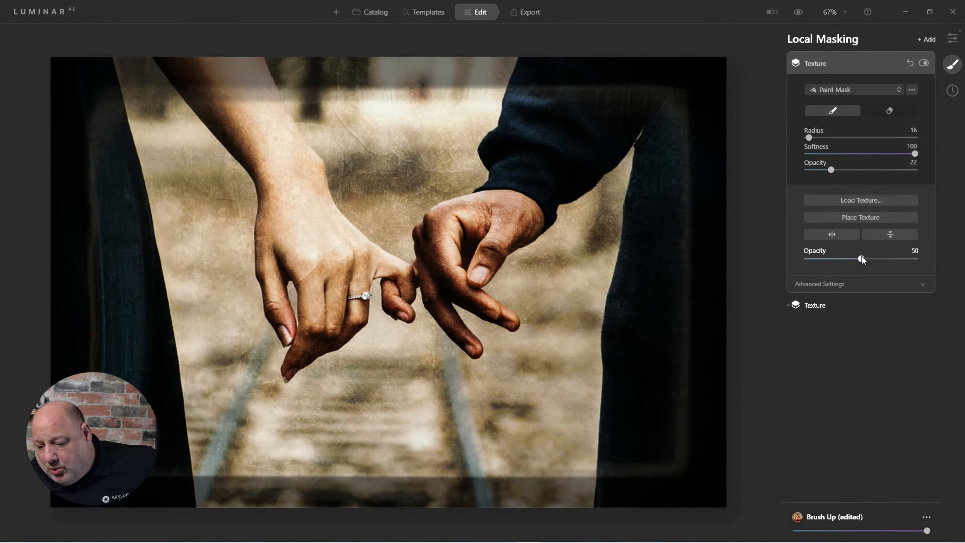
left_click_drag(862, 258, 919, 260)
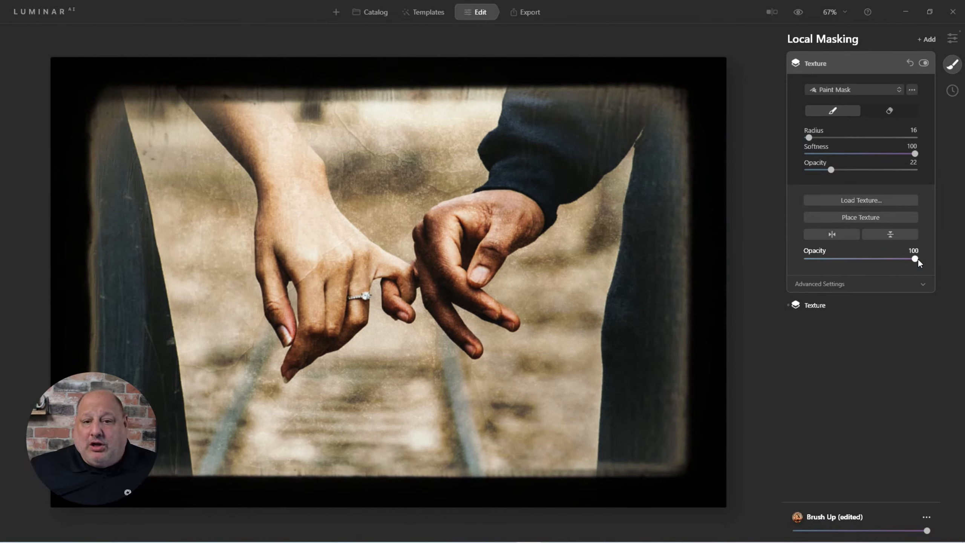
mouse_move(919, 260)
left_mouse_down()
mouse_move(884, 259)
mouse_move(910, 263)
mouse_move(897, 270)
left_mouse_up()
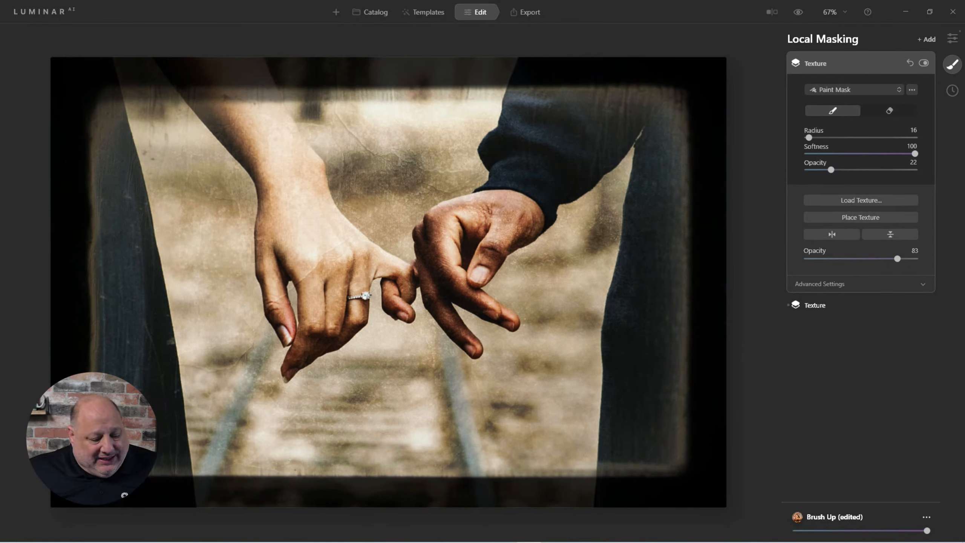
Step: Keep the frame's Blend mode at Normal and set its Brightness to -7 and Contrast to 68
left_click(825, 284)
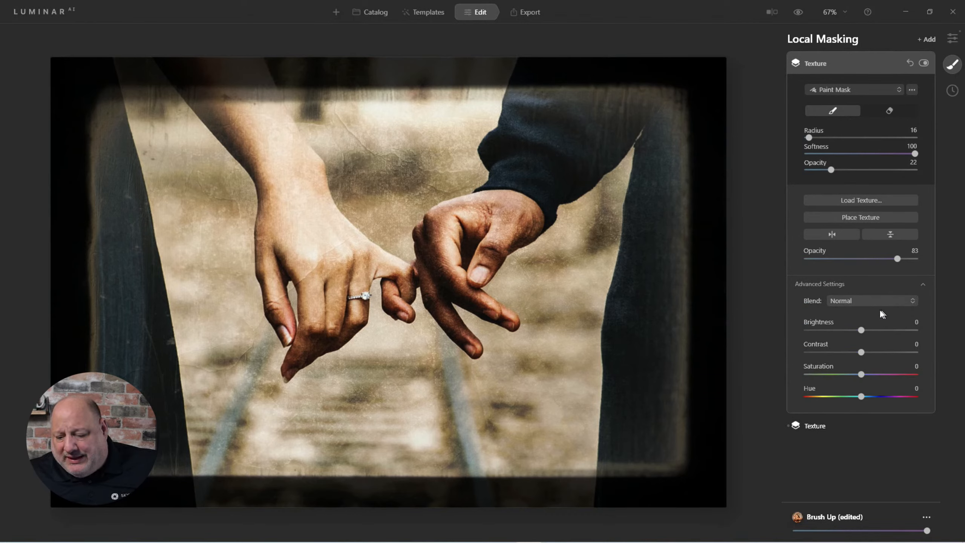
left_click(859, 301)
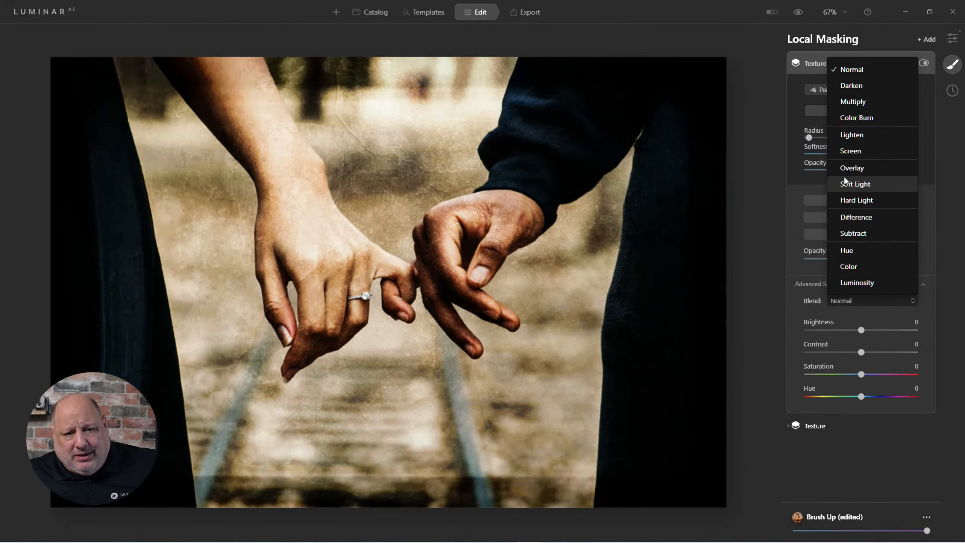
left_click(850, 69)
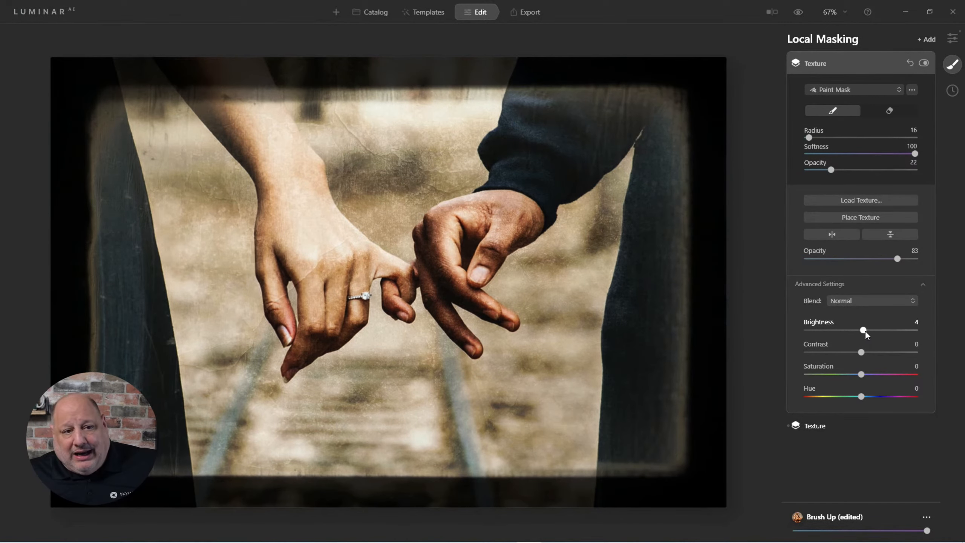
left_click_drag(866, 331, 904, 353)
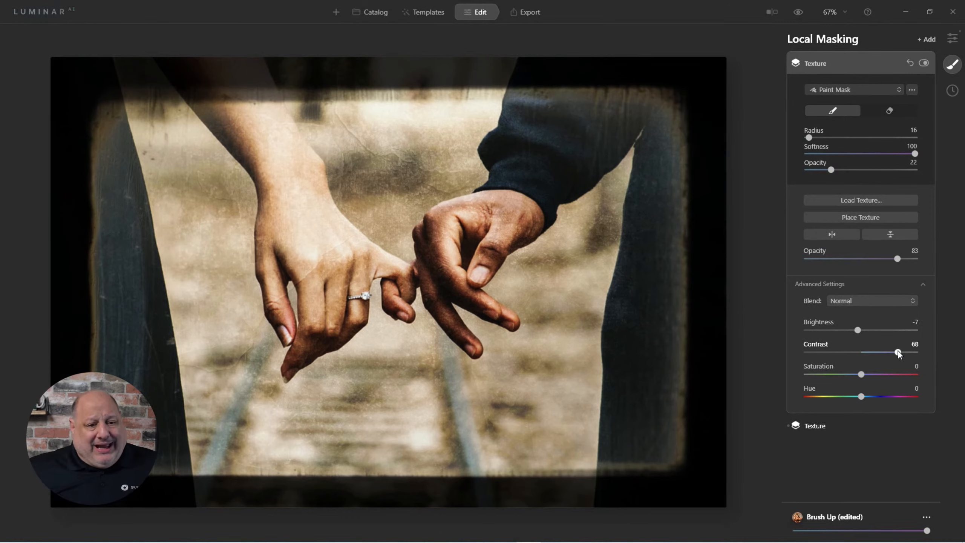